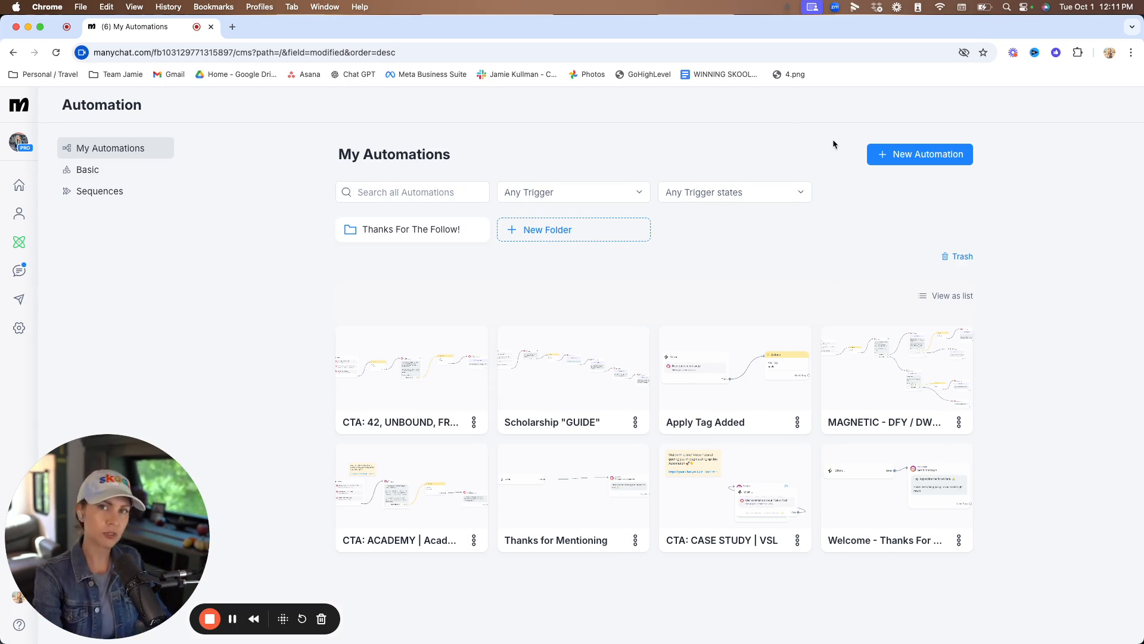
# Step: Create an automation from scratch, triggered by user comments on all Instagram posts or reels
pyautogui.click(918, 155)
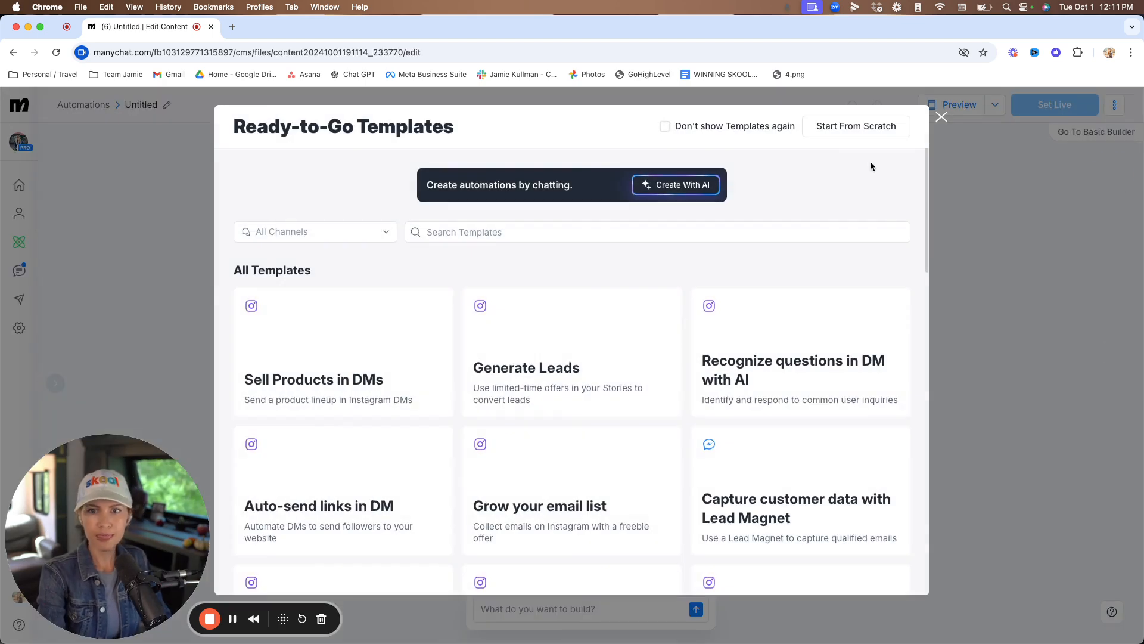
pyautogui.click(857, 126)
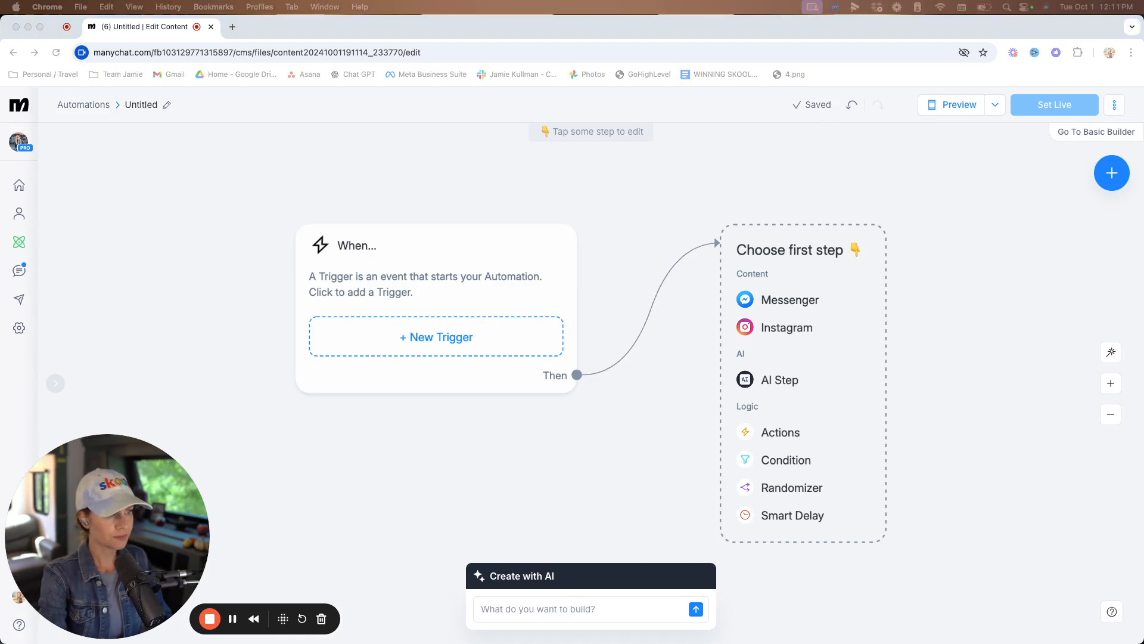
pyautogui.click(455, 334)
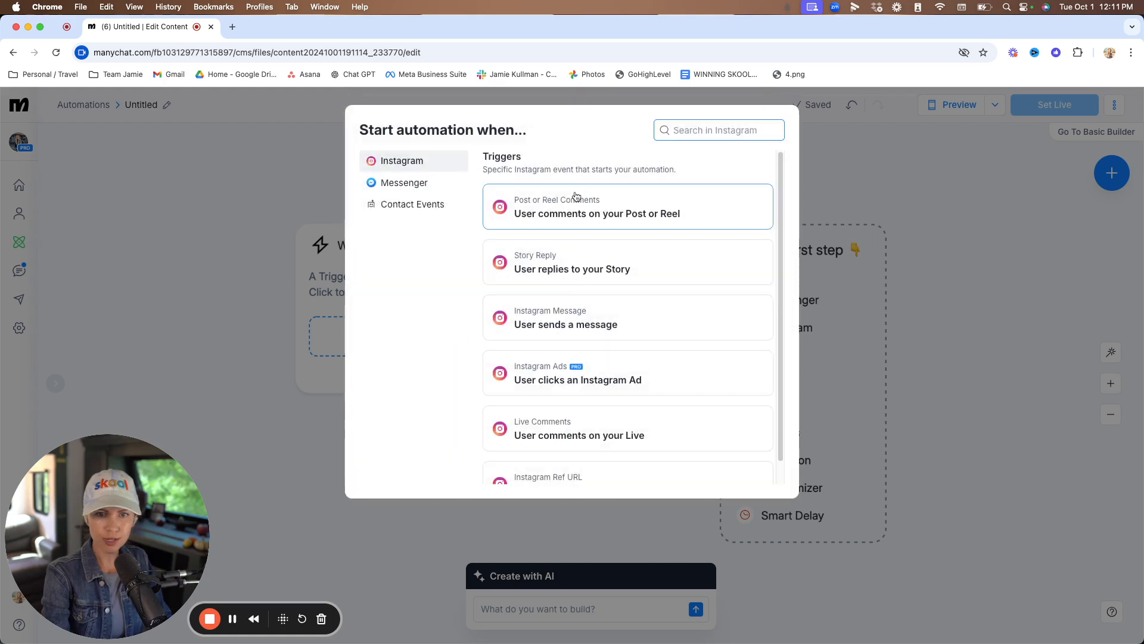
pyautogui.click(607, 207)
pyautogui.click(485, 301)
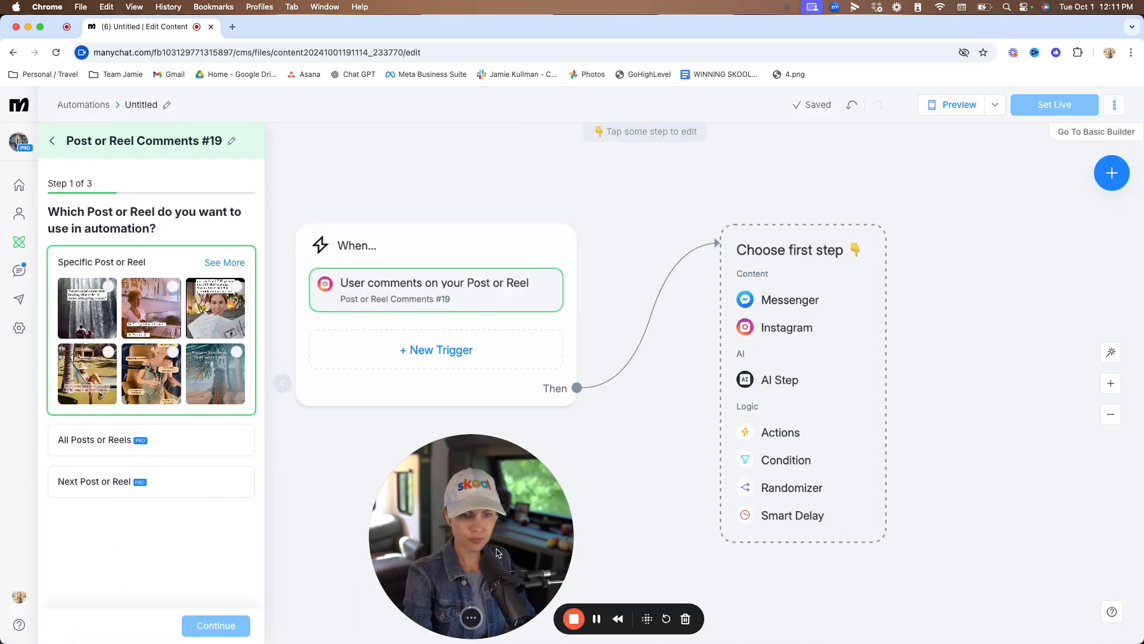
pyautogui.click(151, 448)
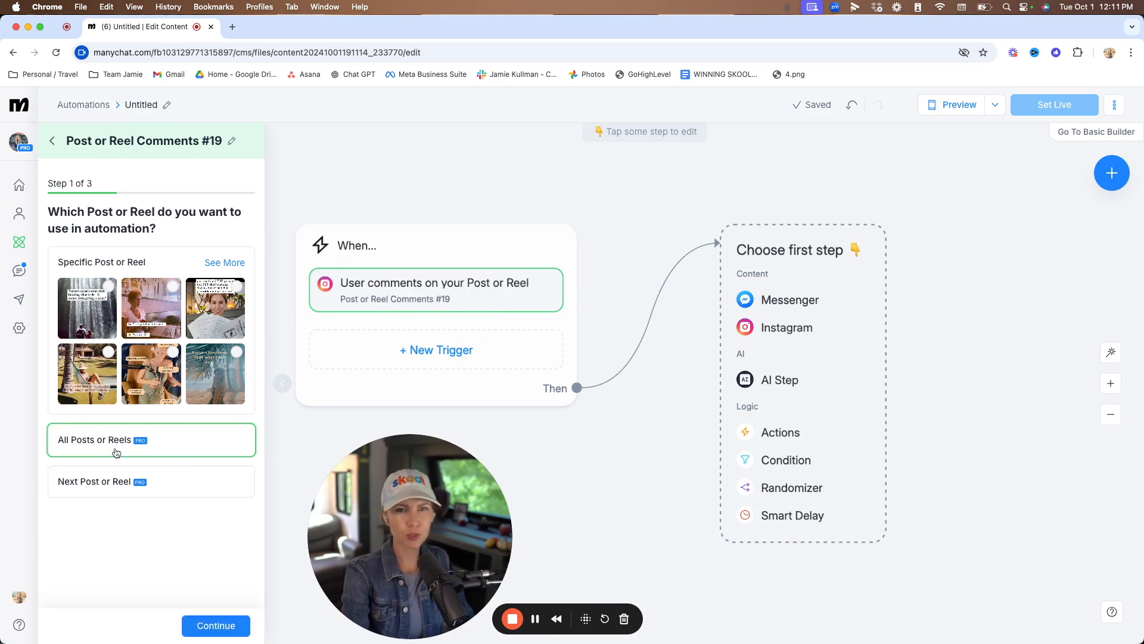
pyautogui.click(220, 623)
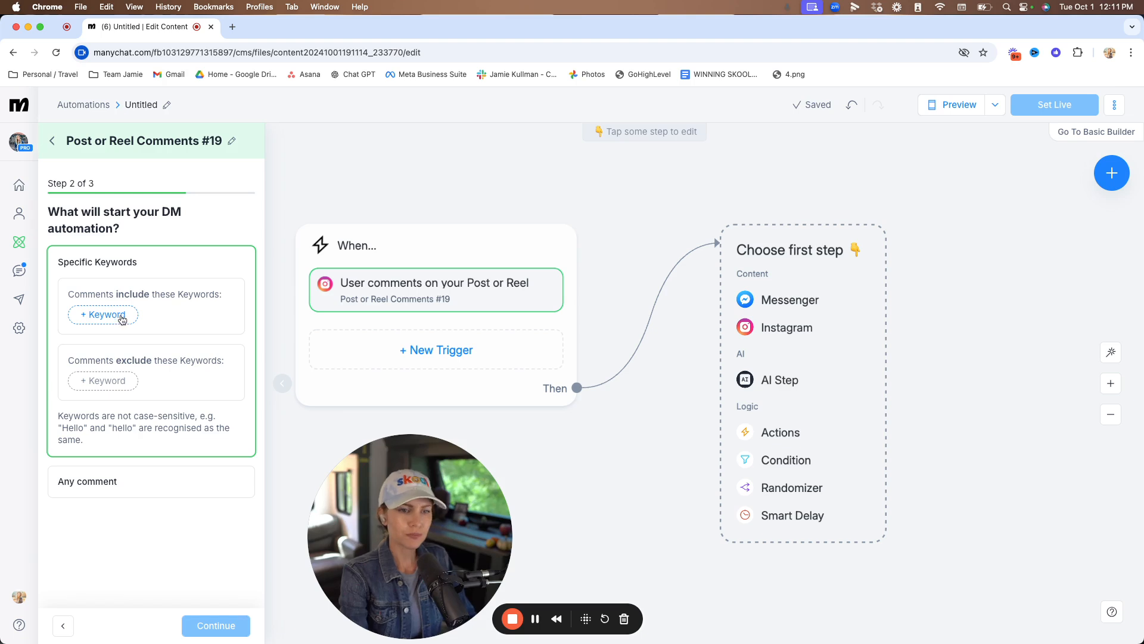
# Step: Limit the comment trigger to comments that include the keywords 42, FREE Course or unbound
pyautogui.click(103, 316)
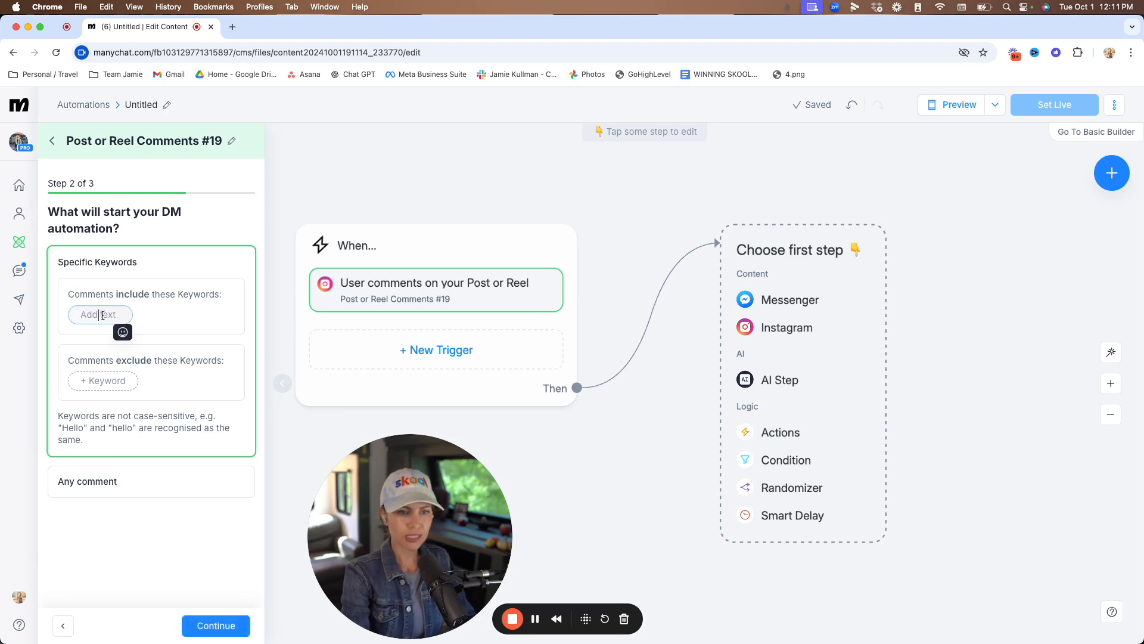
pyautogui.write('42')
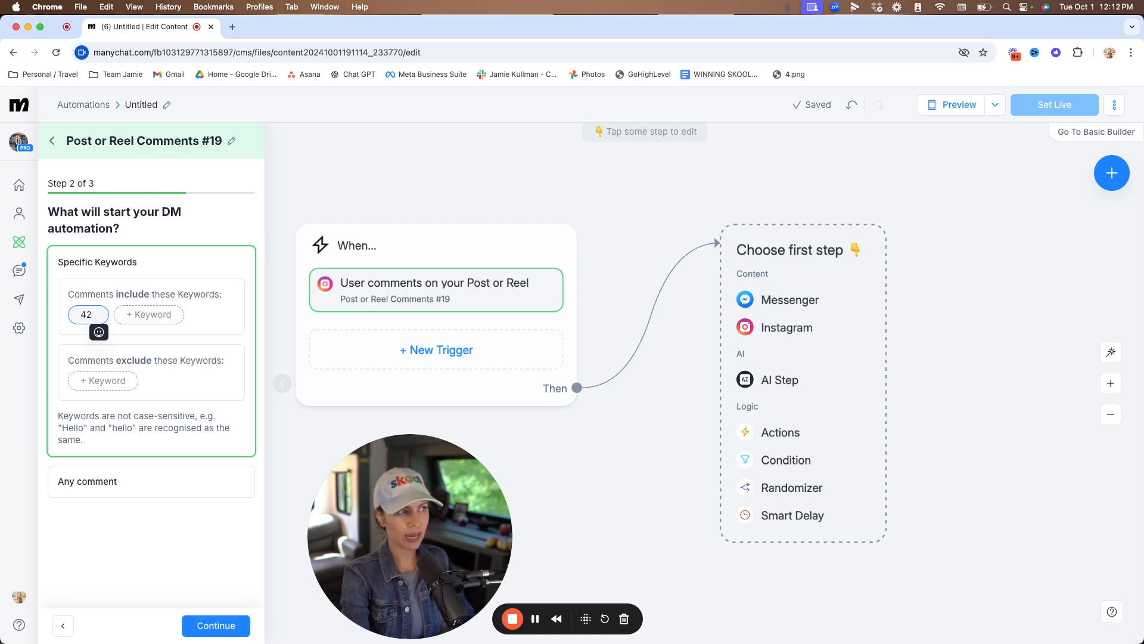
pyautogui.click(152, 316)
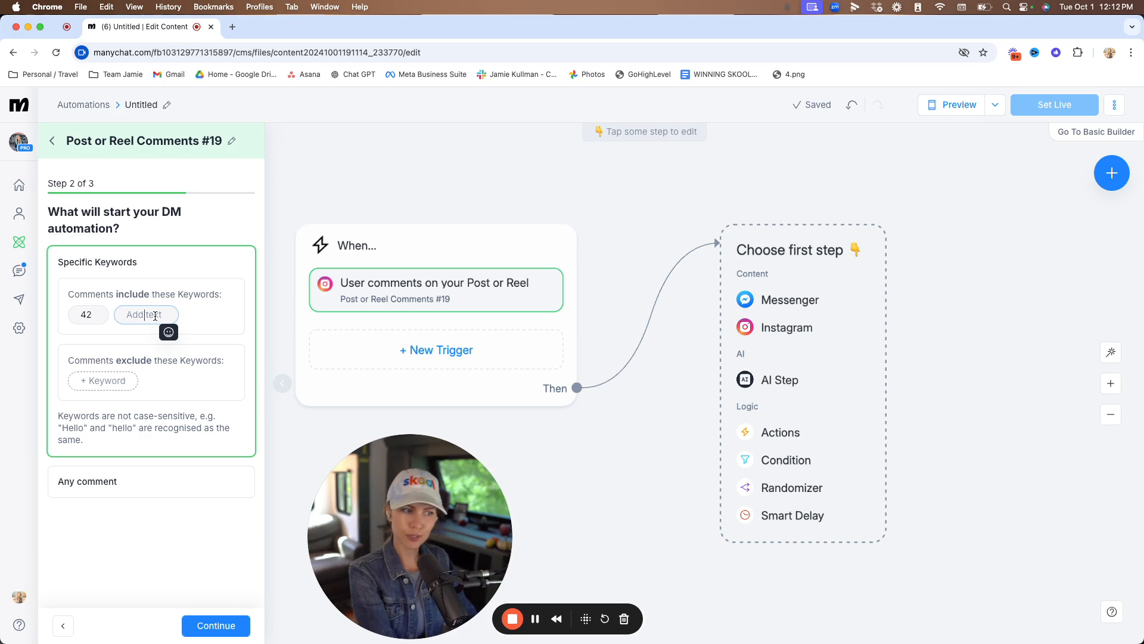
pyautogui.write('F')
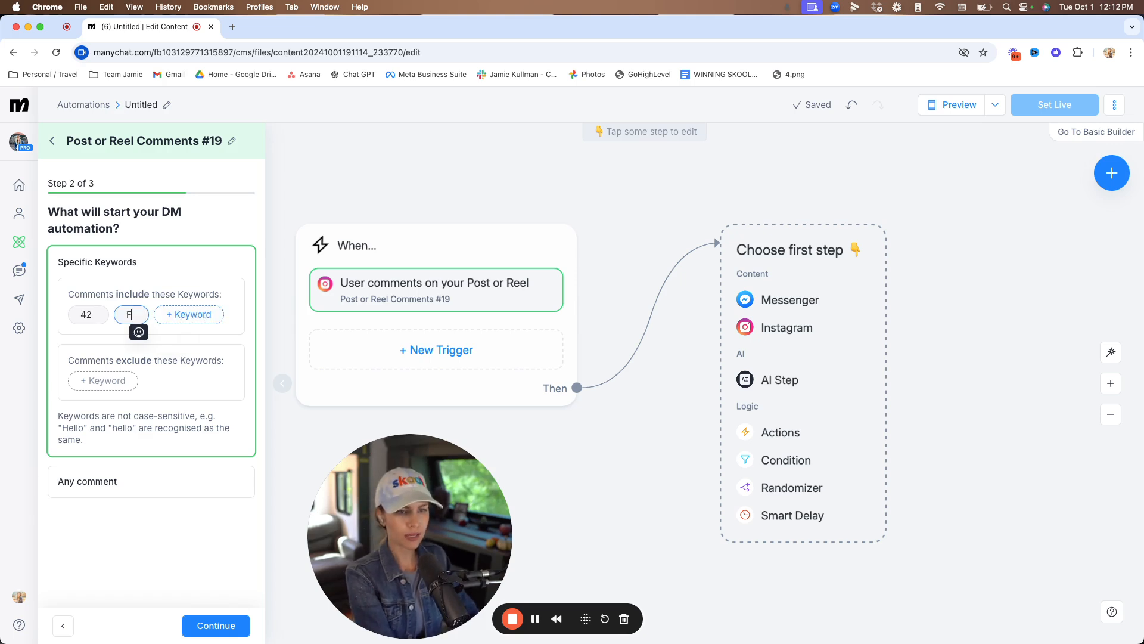
pyautogui.write('REE Course')
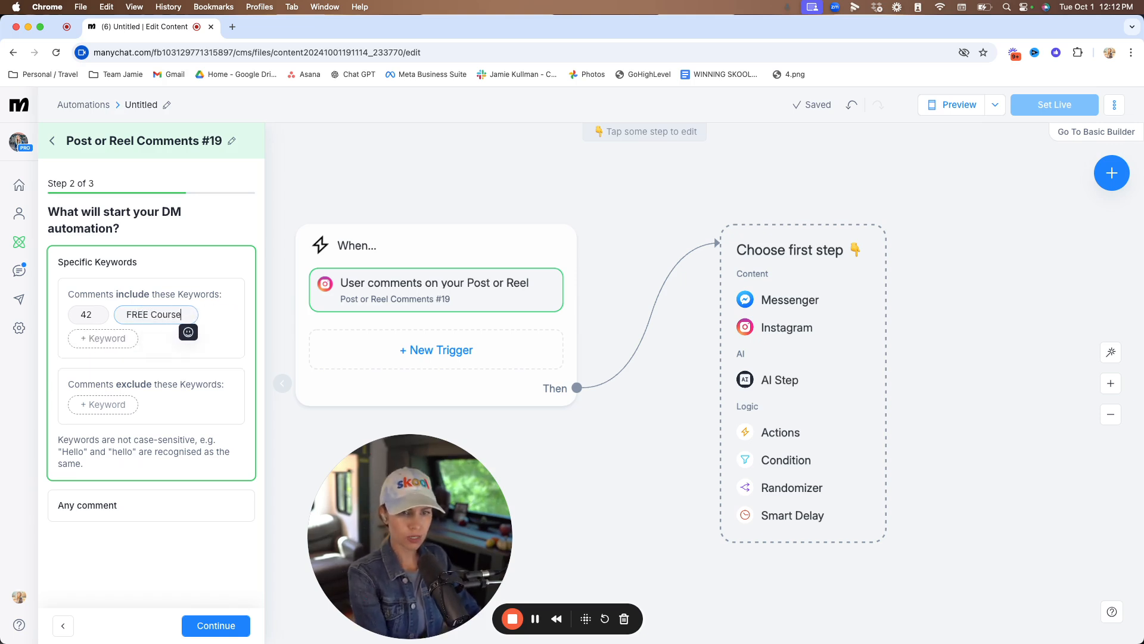
pyautogui.moveTo(149, 315); pyautogui.dragTo(122, 317)
pyautogui.click(149, 315)
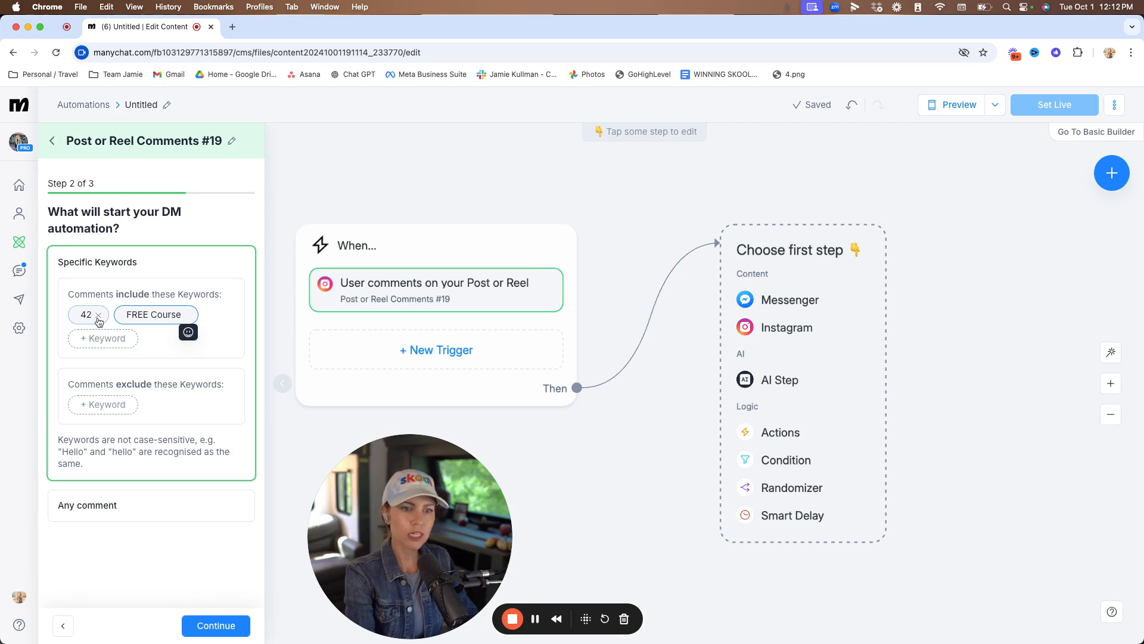
pyautogui.click(114, 338)
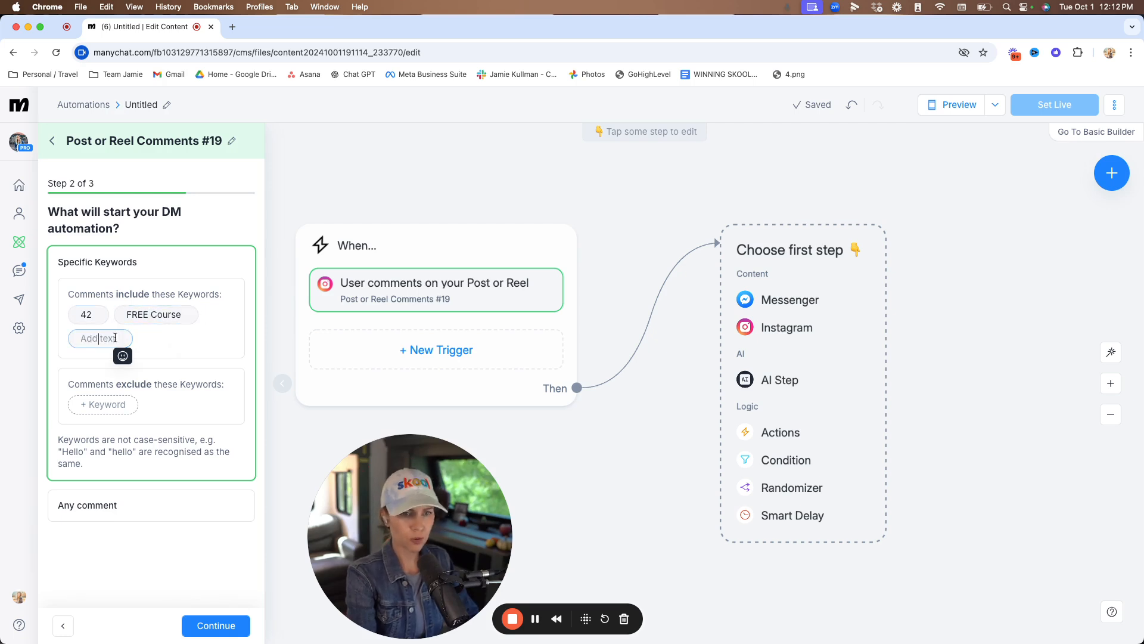
pyautogui.write('unbound')
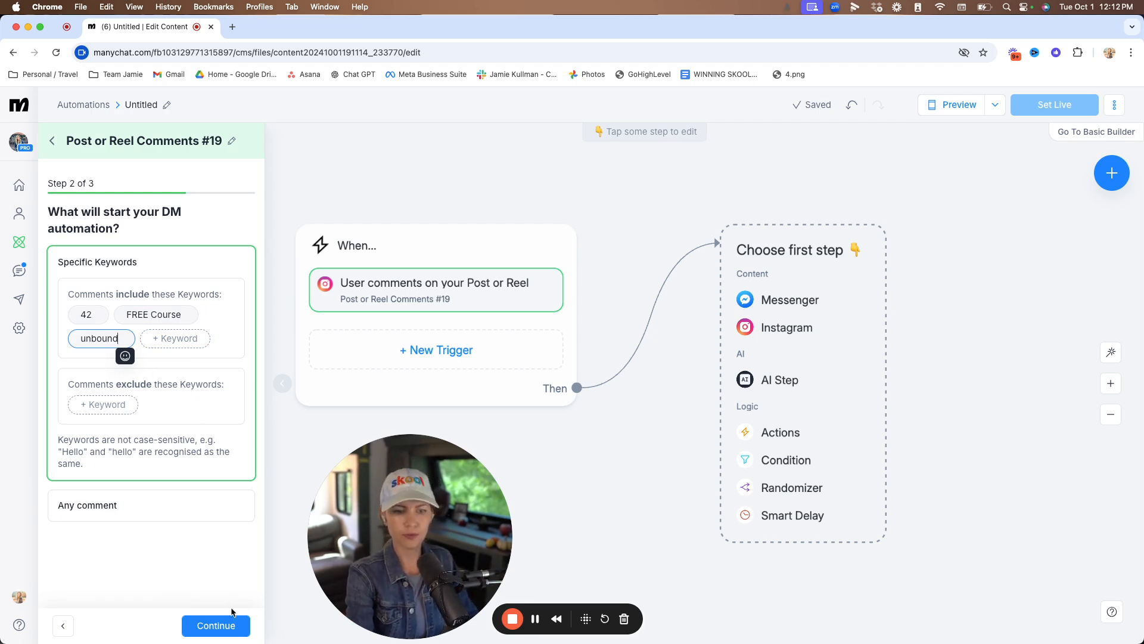
pyautogui.click(228, 626)
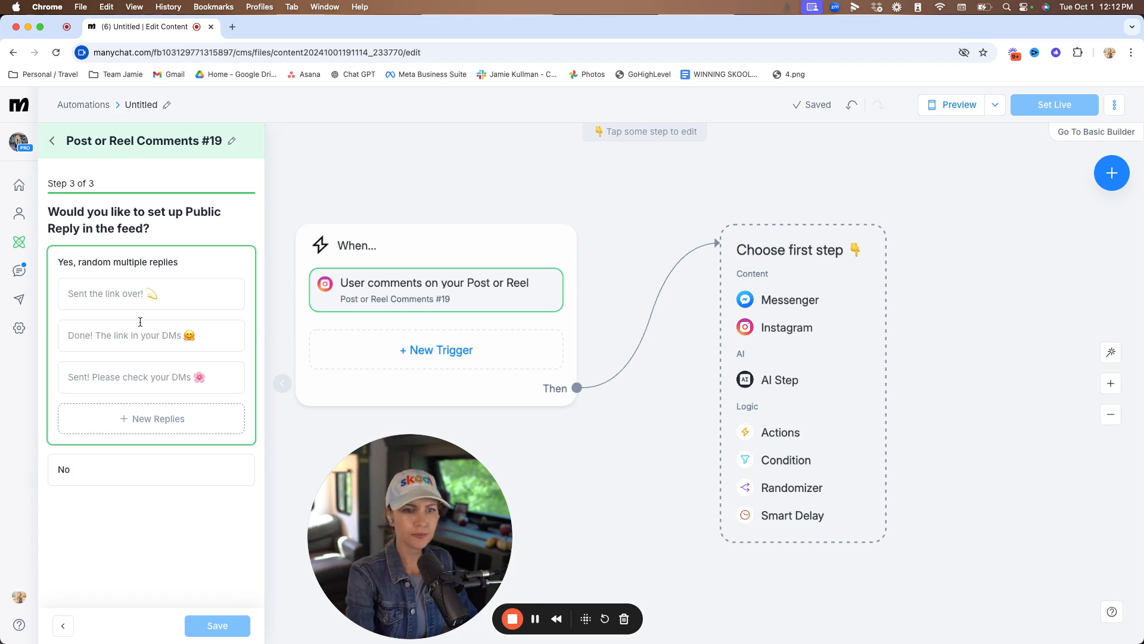
# Step: Write the first random public reply as "Sent the link over!" followed by a star emoji
pyautogui.click(127, 293)
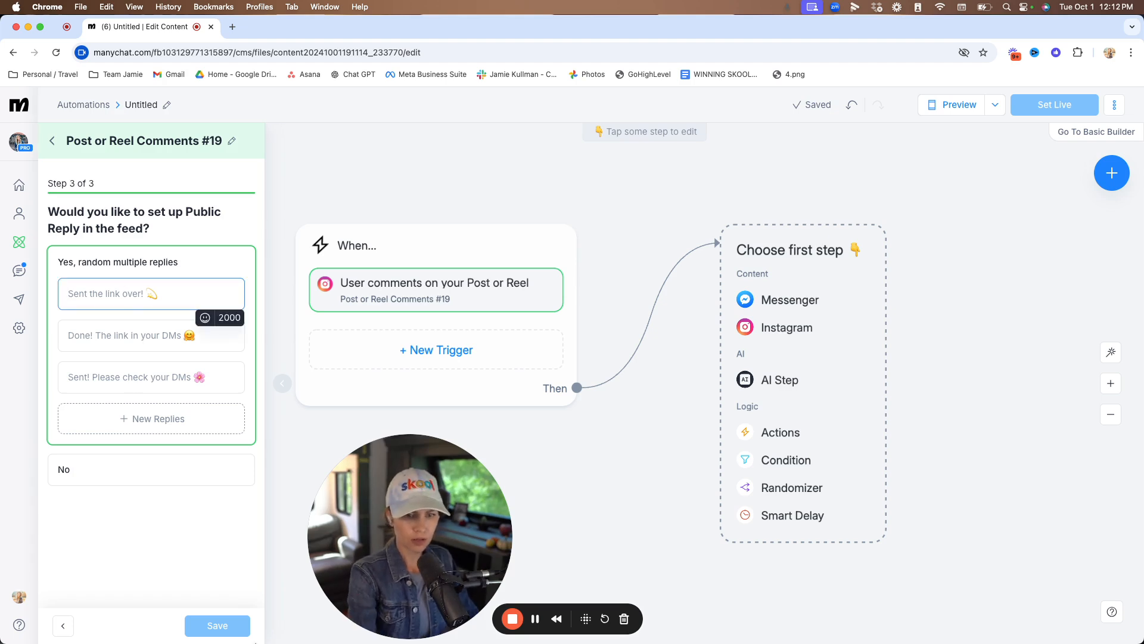
pyautogui.click(214, 625)
pyautogui.click(139, 285)
pyautogui.write('S')
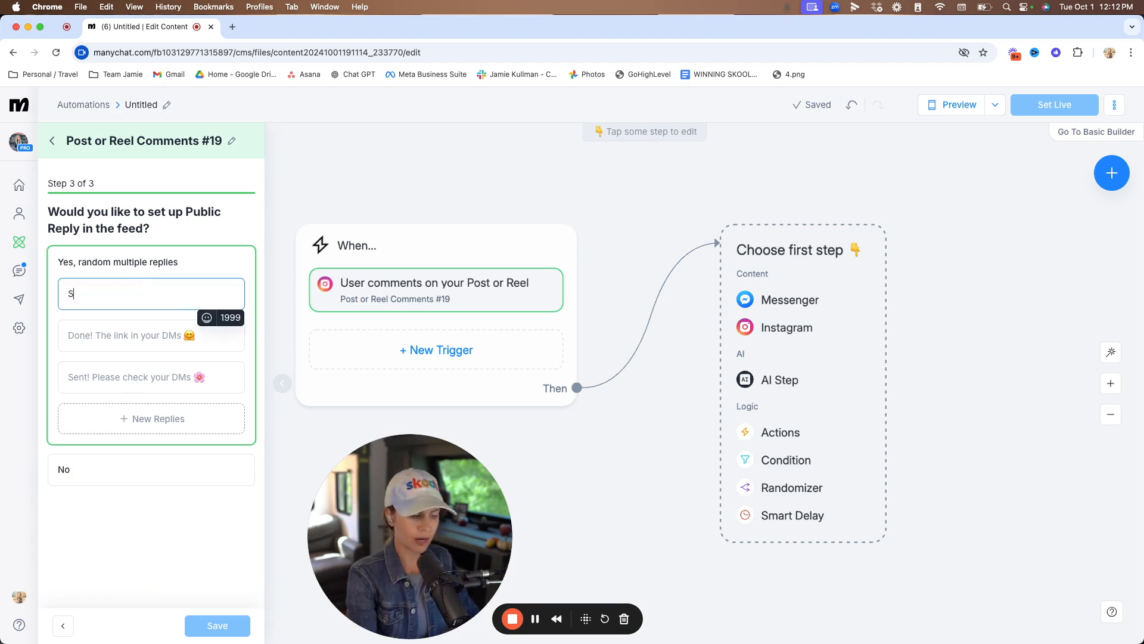
pyautogui.write('ent the link over!')
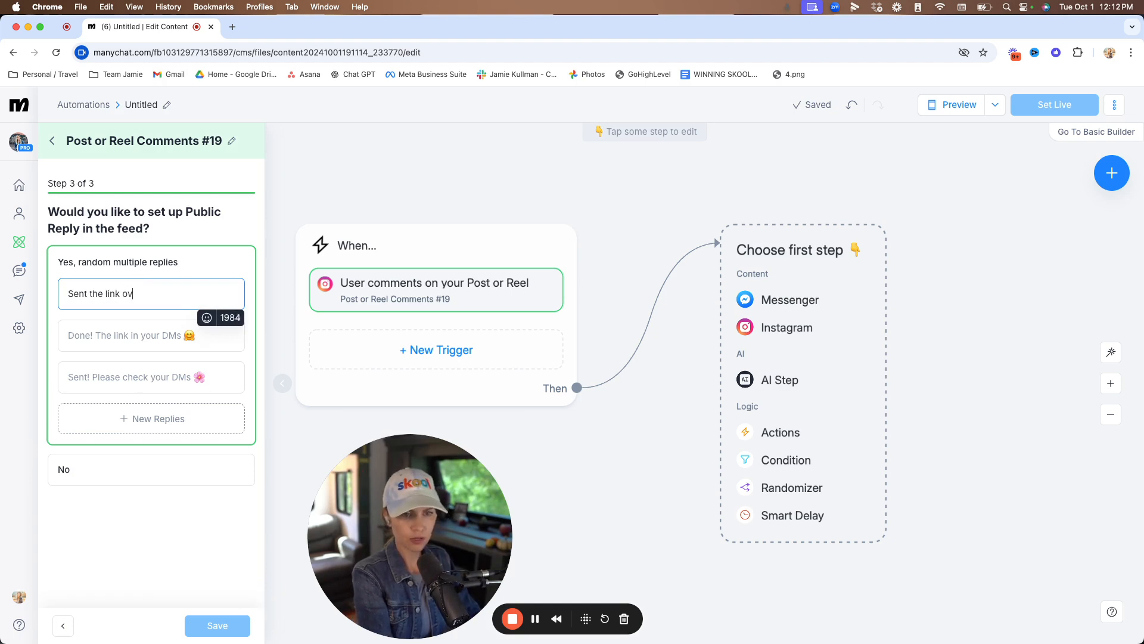
pyautogui.click(207, 317)
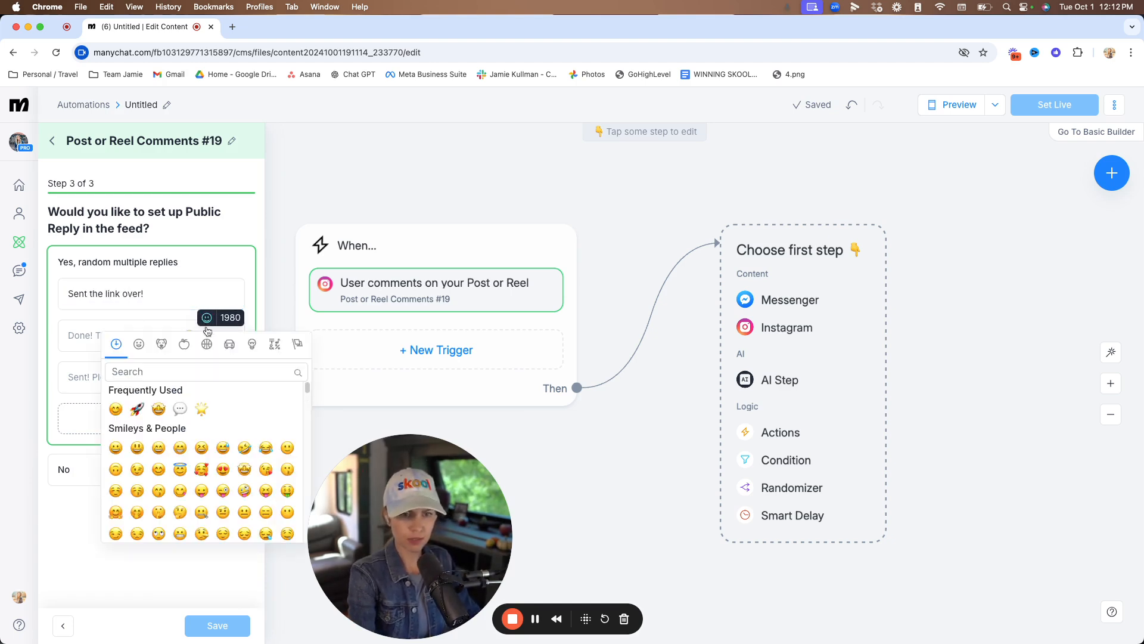
pyautogui.write('star')
pyautogui.click(116, 409)
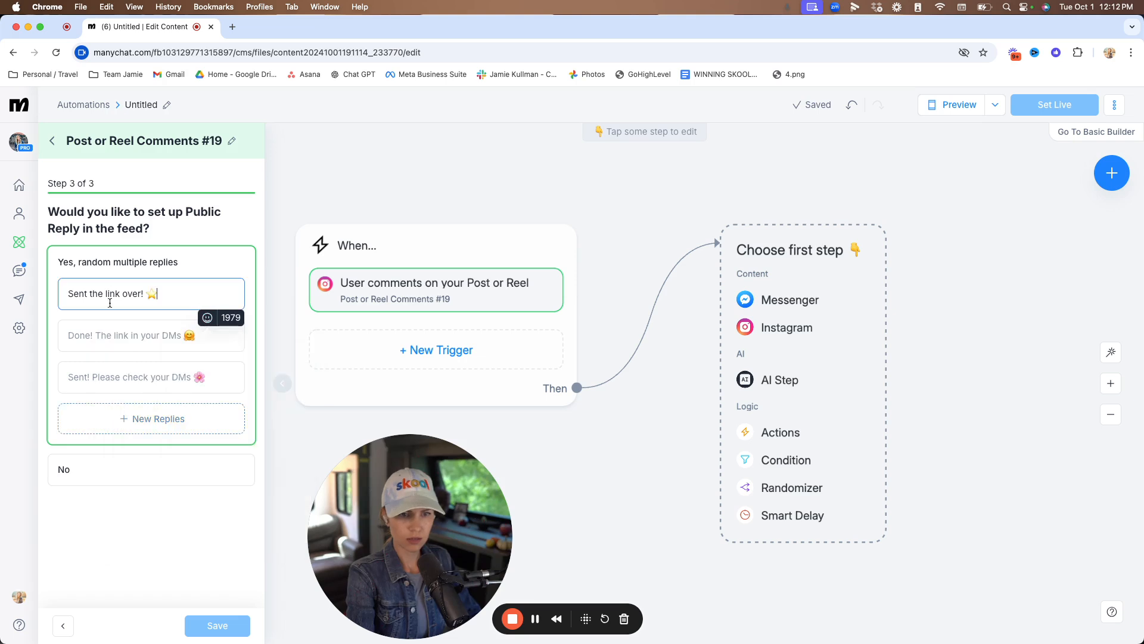
# Step: Write the second public reply as "Done! The link is in your dms!" followed by a speech bubble emoji
pyautogui.click(110, 329)
pyautogui.write('Done! Th')
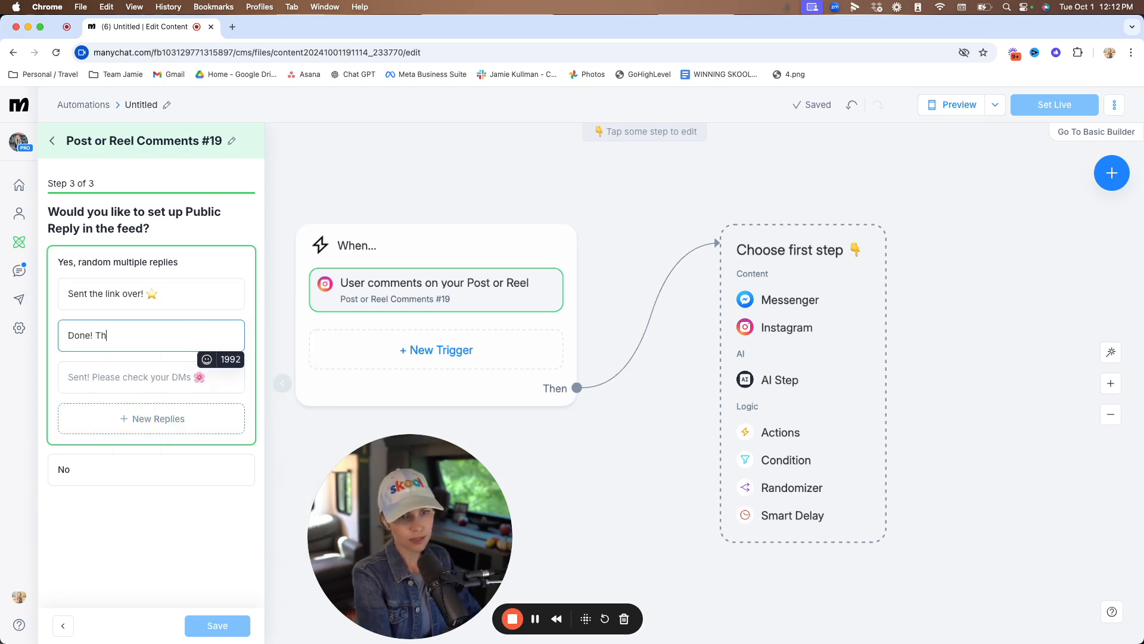
pyautogui.write('e link is in your dms!')
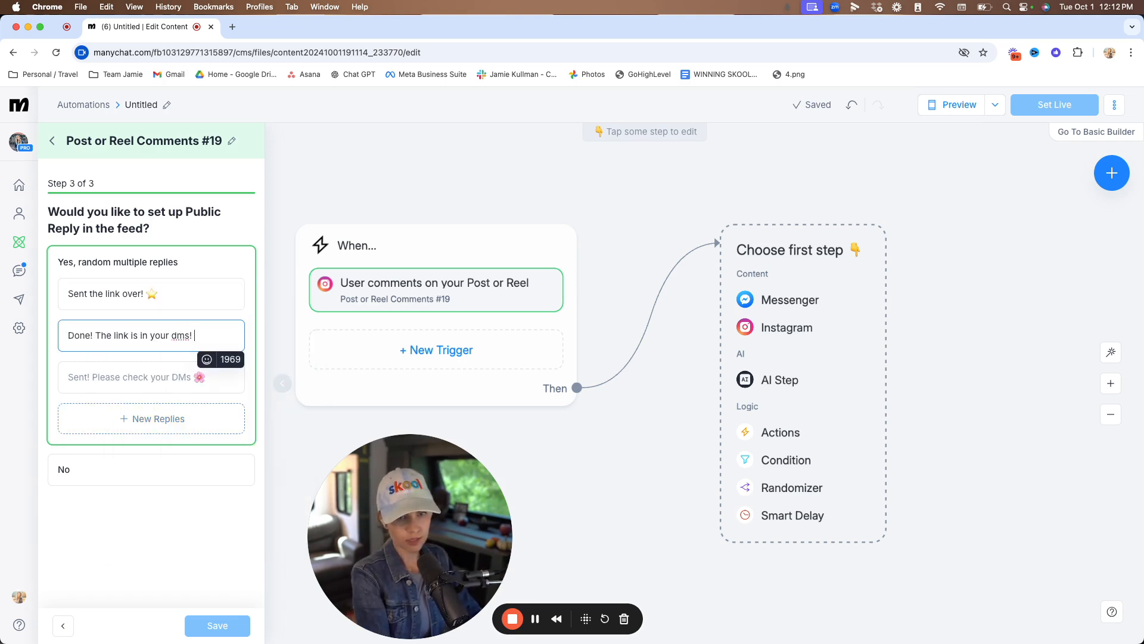
pyautogui.click(206, 359)
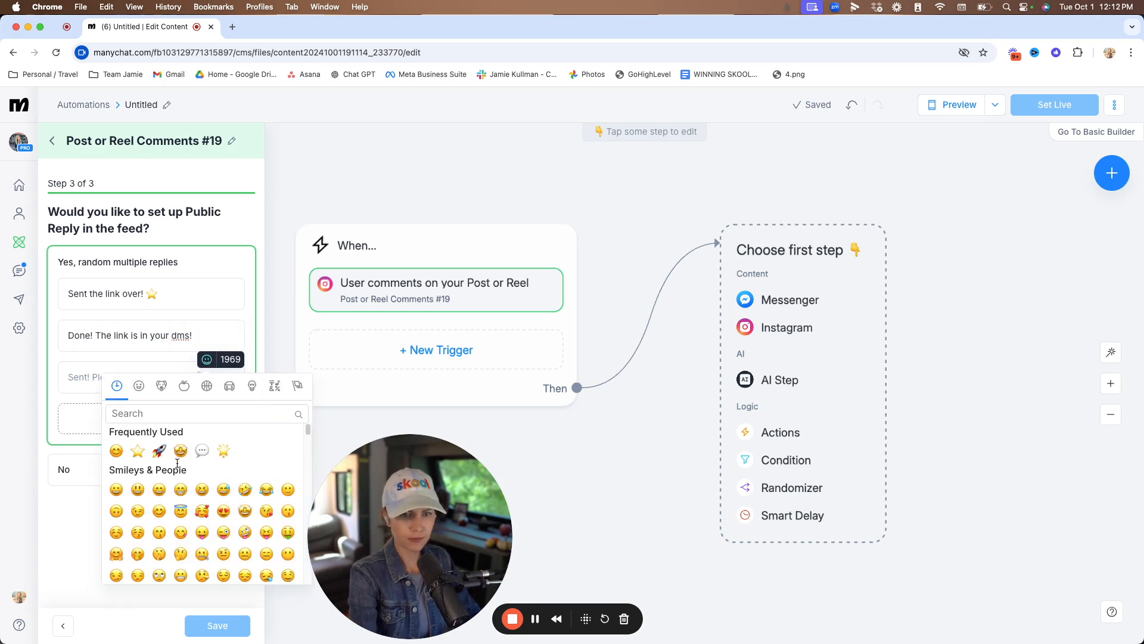
pyautogui.click(202, 450)
# Step: Write the third public reply as "Sent! Please check your messages" with a star-eyed emoji, and save the comment trigger
pyautogui.click(149, 377)
pyautogui.write('Sent')
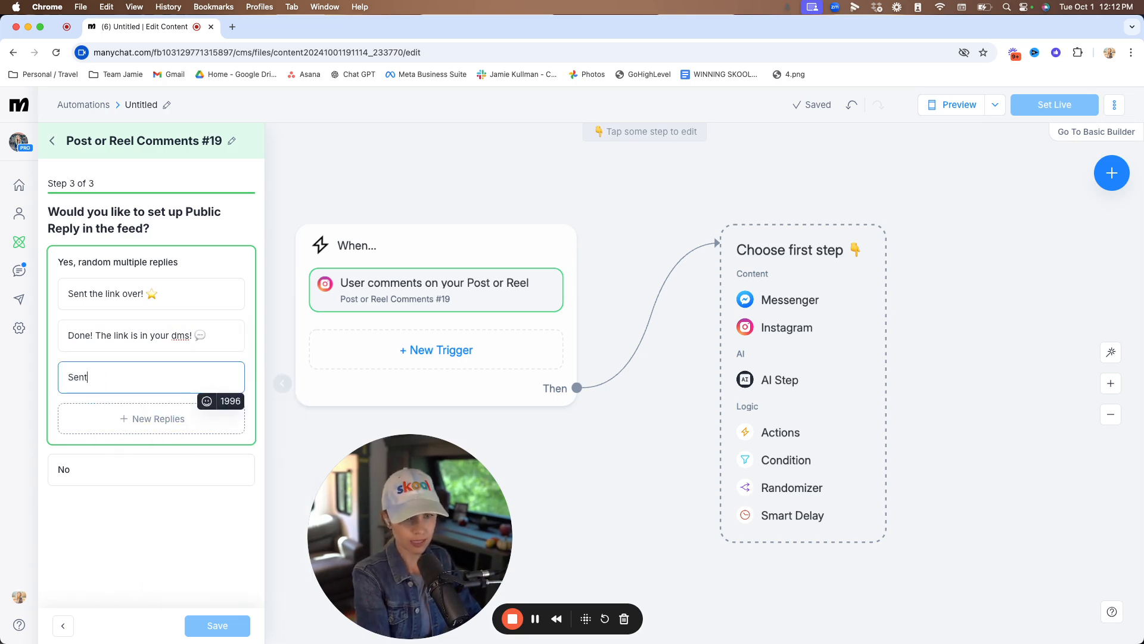
pyautogui.write('! Please check your ')
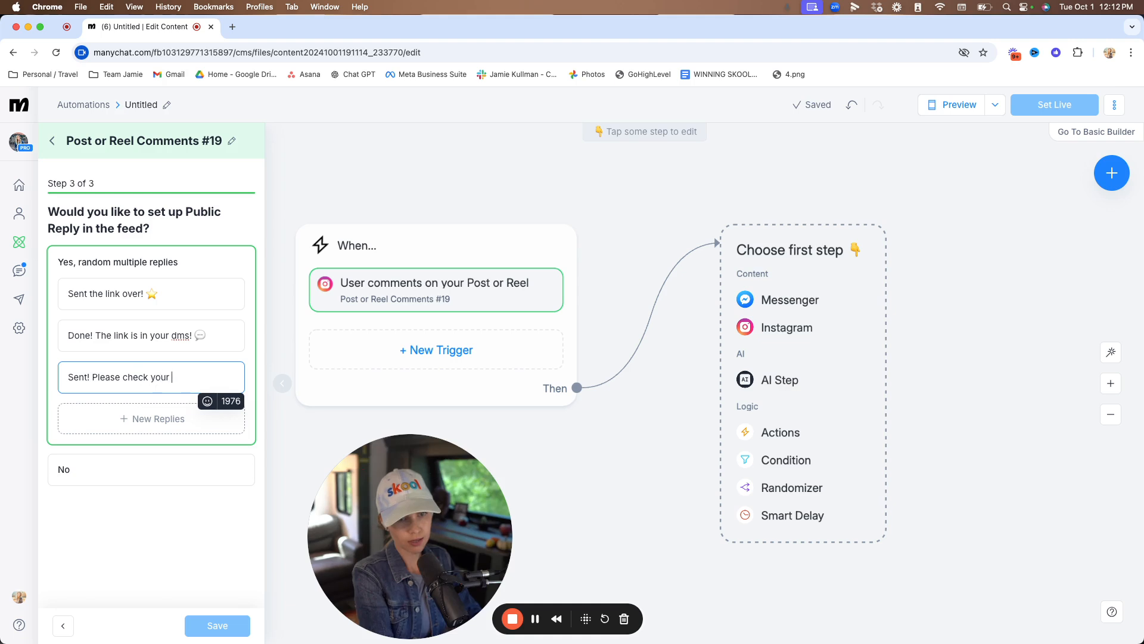
pyautogui.write('messages')
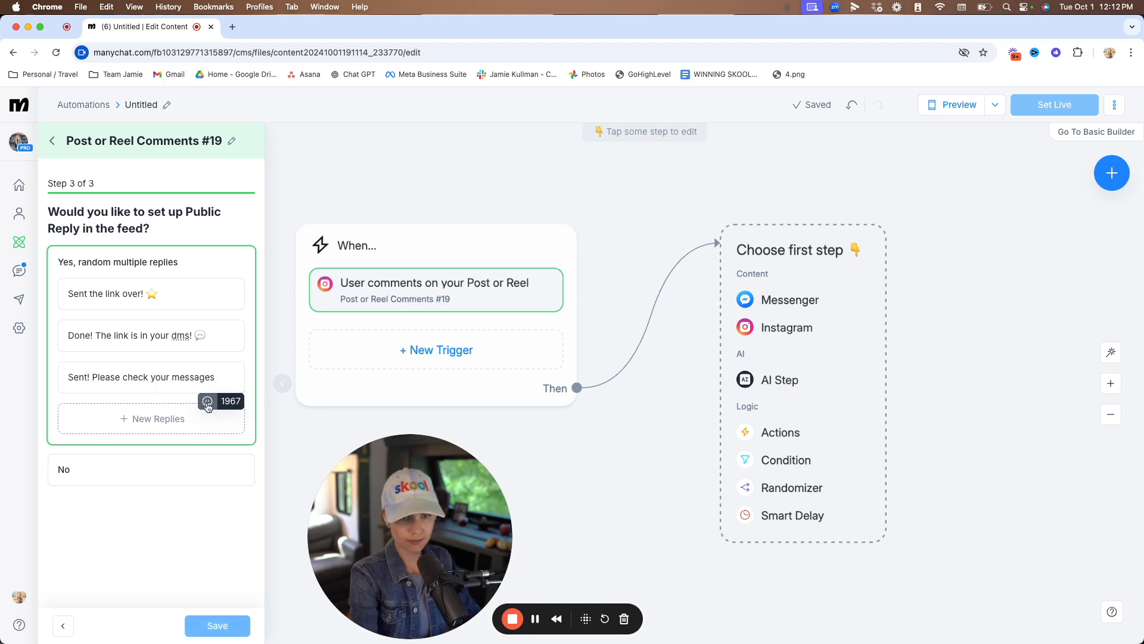
pyautogui.click(206, 400)
pyautogui.click(203, 492)
pyautogui.click(216, 625)
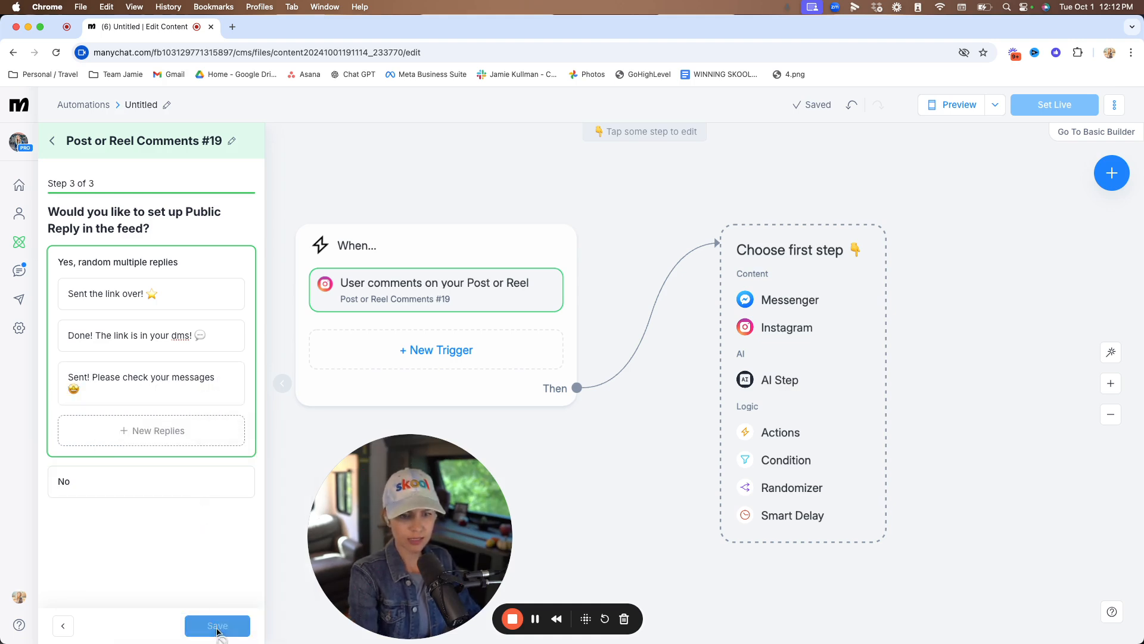
# Step: Add a second trigger for user replies to all stories, requiring the reply to contain specific words or reaction
pyautogui.click(396, 344)
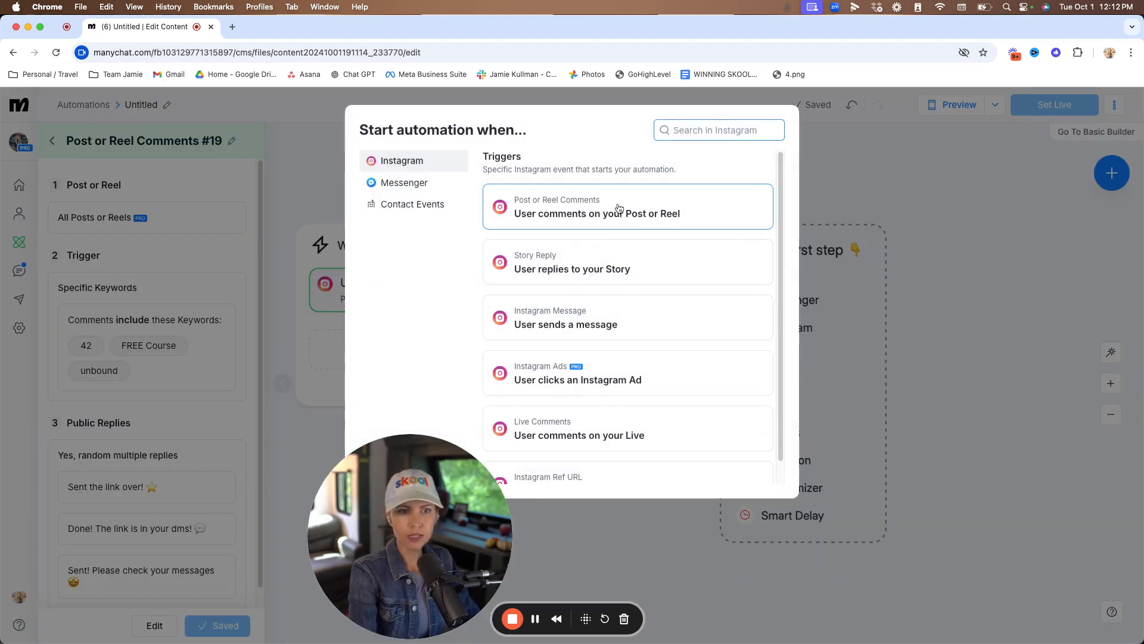
pyautogui.click(608, 268)
pyautogui.click(128, 269)
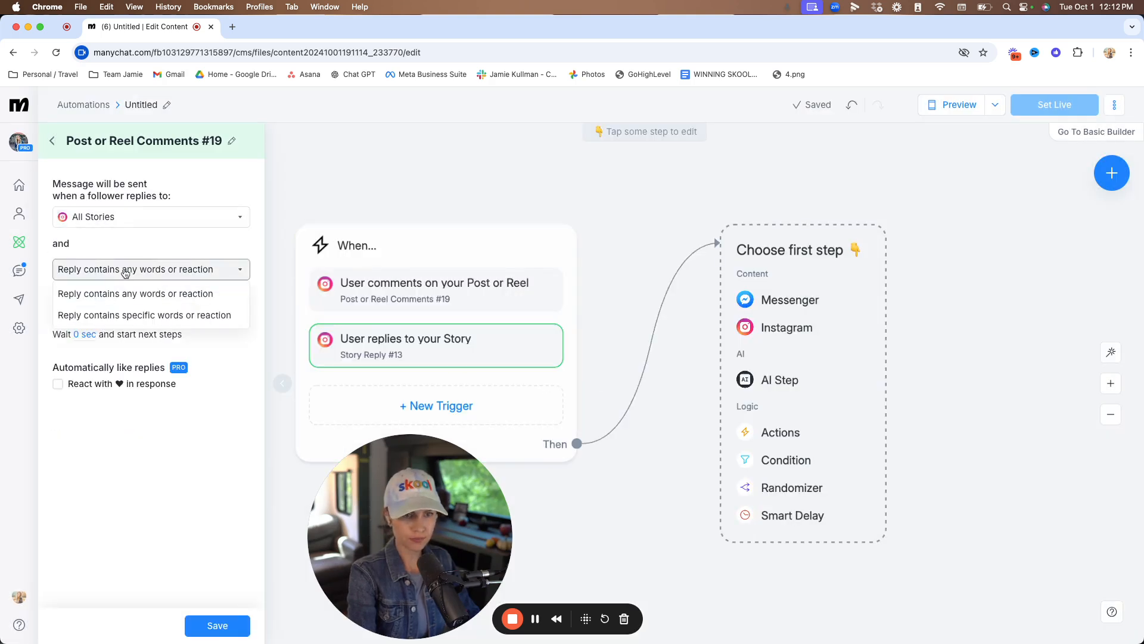
pyautogui.click(132, 315)
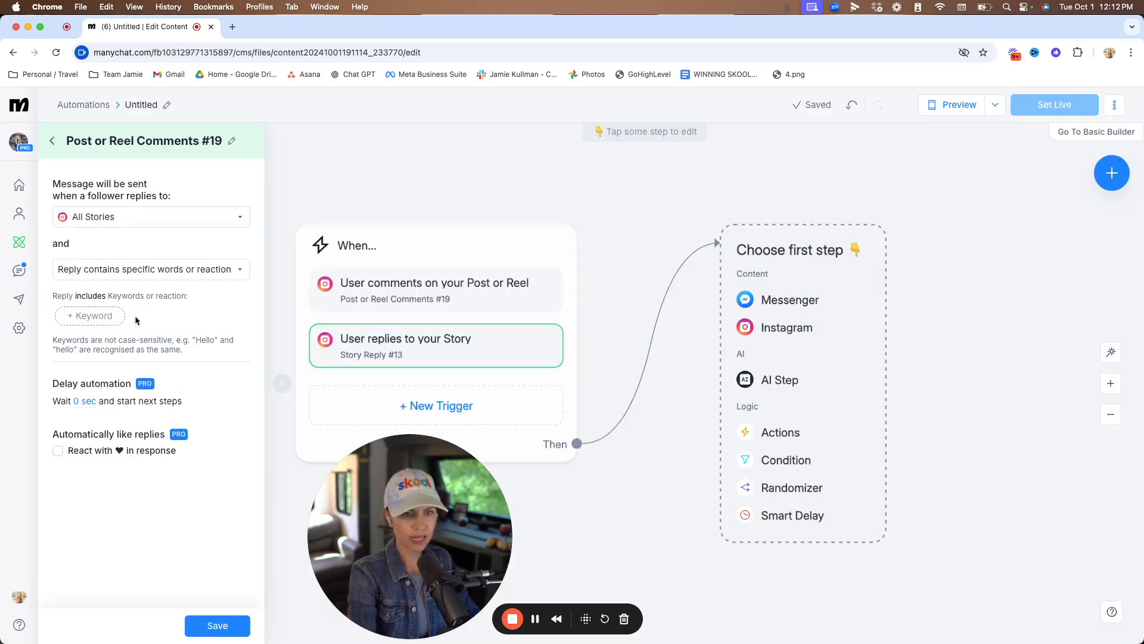
# Step: Add the keywords 42, free course and unbound to the story reply trigger and save it
pyautogui.click(95, 316)
pyautogui.write('42')
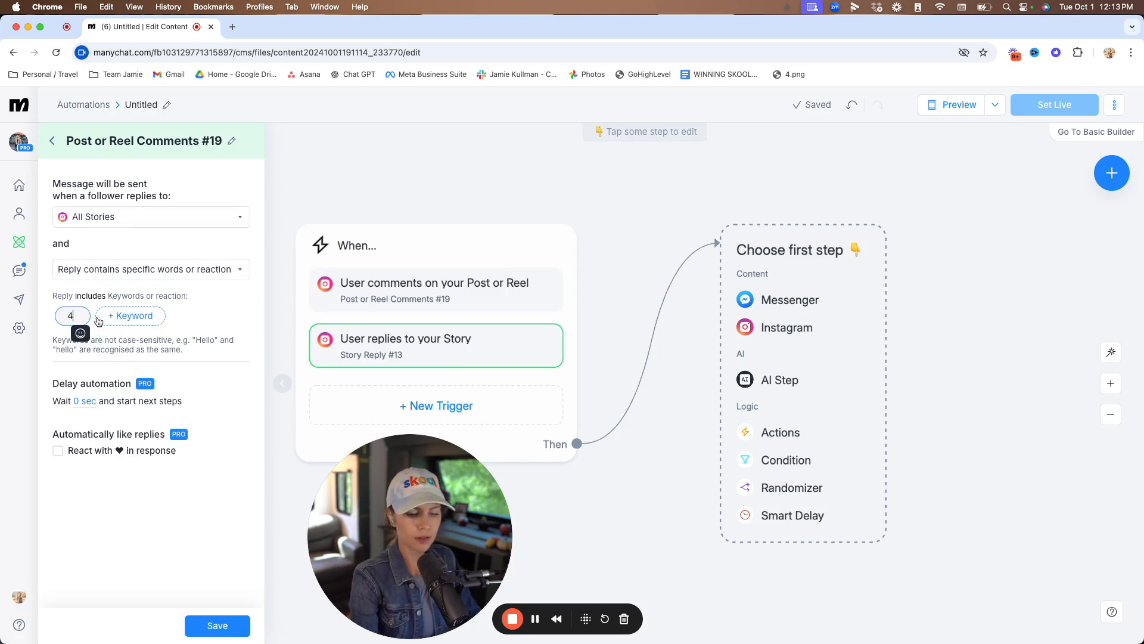
pyautogui.press('Return')
pyautogui.write('free course')
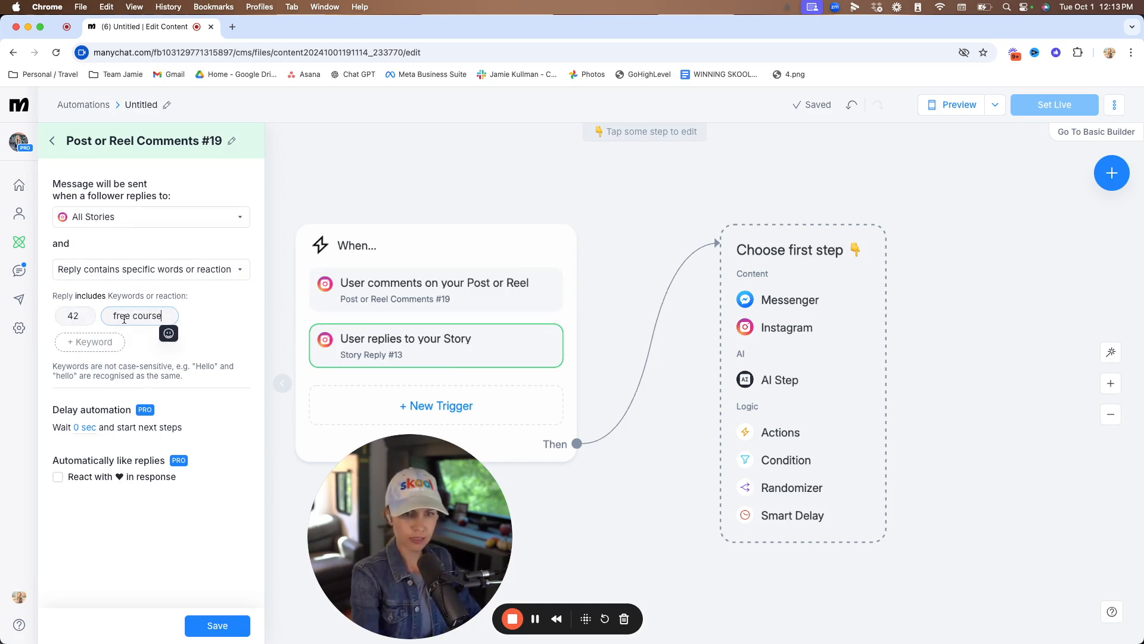
pyautogui.press('Return')
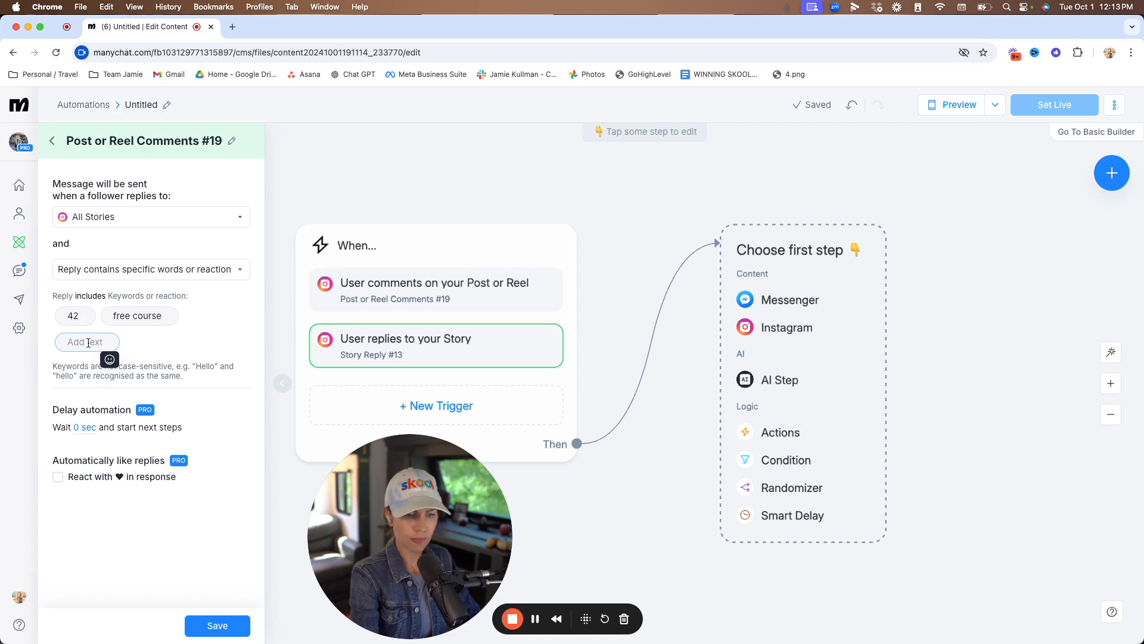
pyautogui.write('unbound')
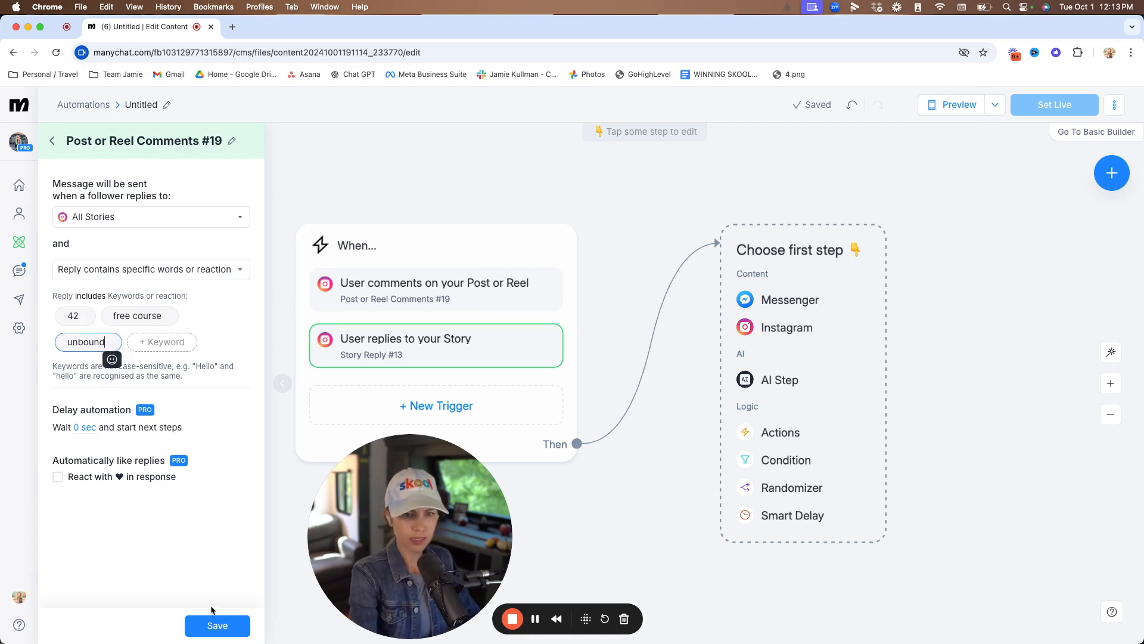
pyautogui.click(214, 625)
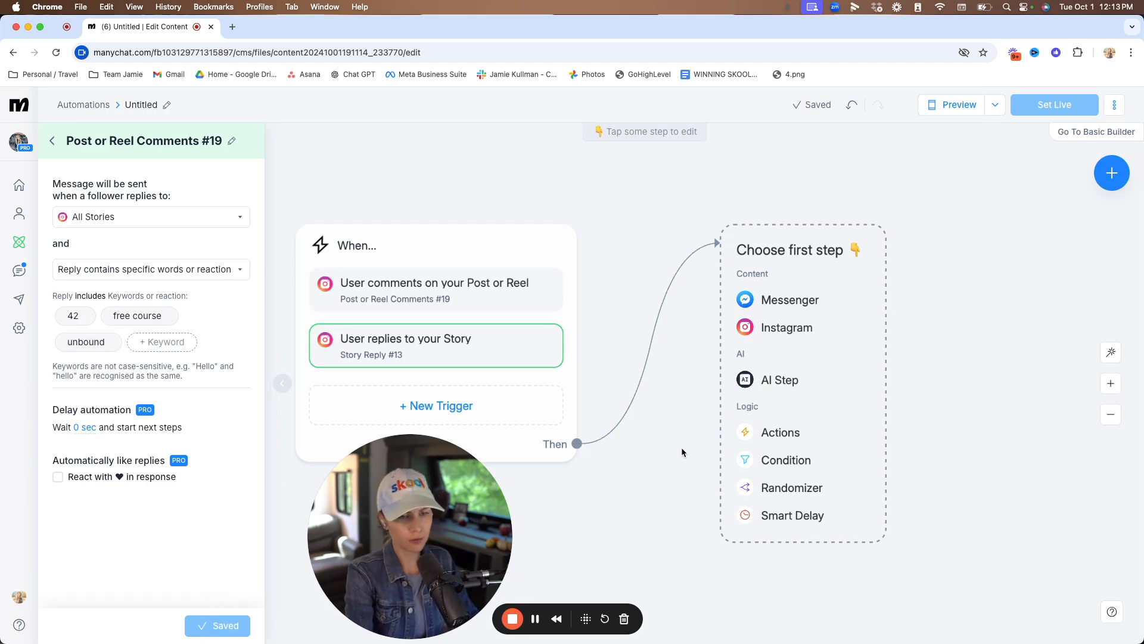
# Step: Add a third trigger for a user sending an Instagram message, set to detect specific words in the message
pyautogui.moveTo(629, 418)
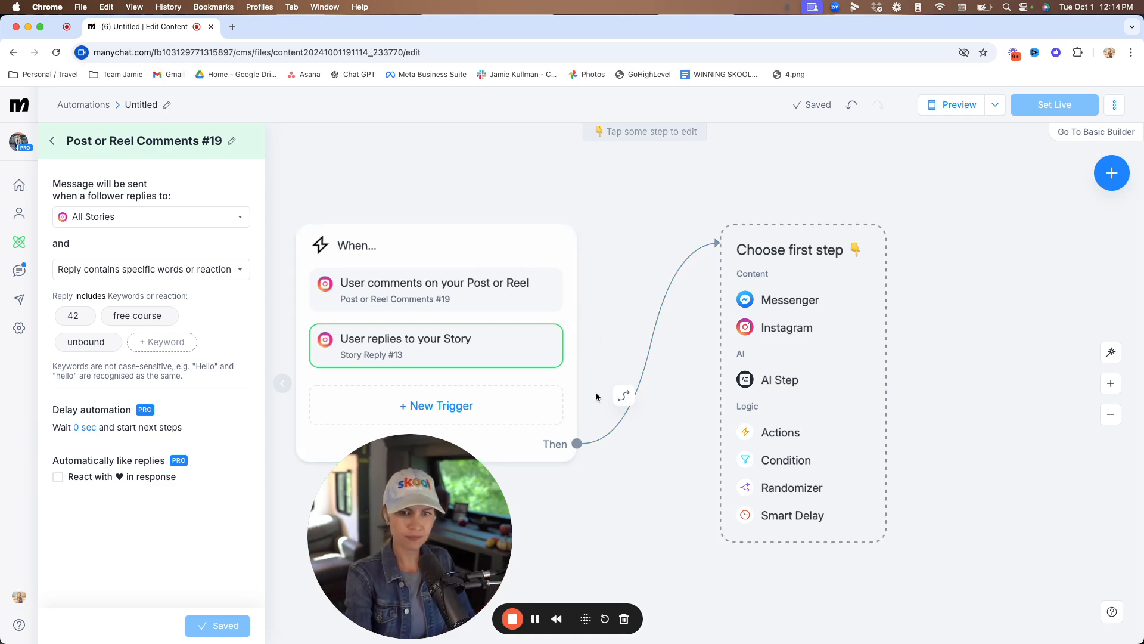
pyautogui.click(470, 400)
pyautogui.click(568, 342)
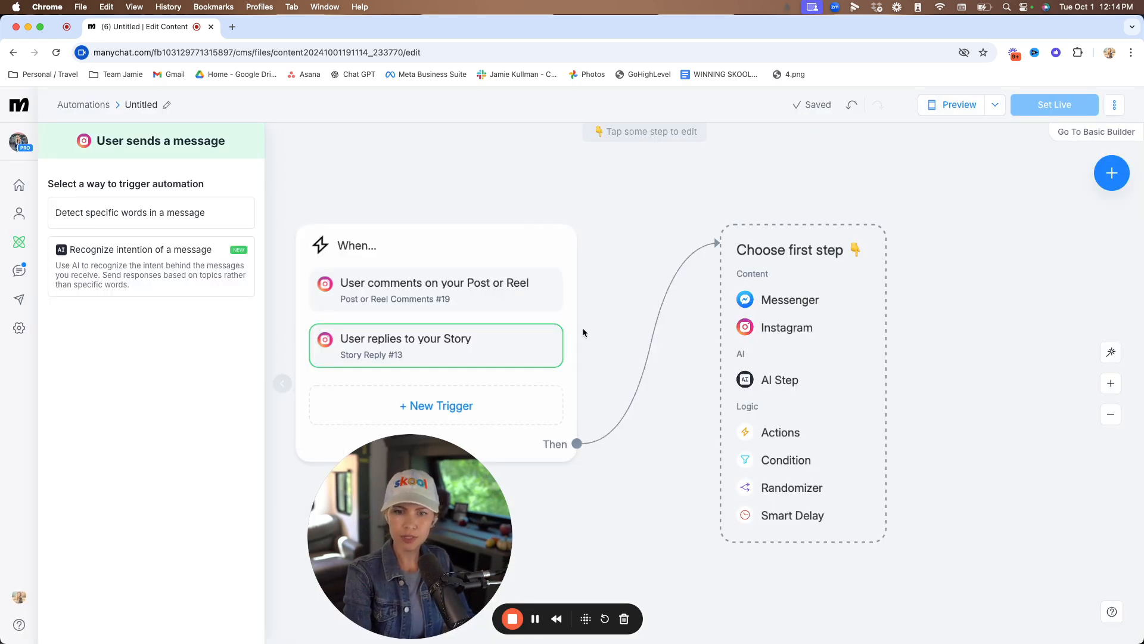
pyautogui.click(142, 213)
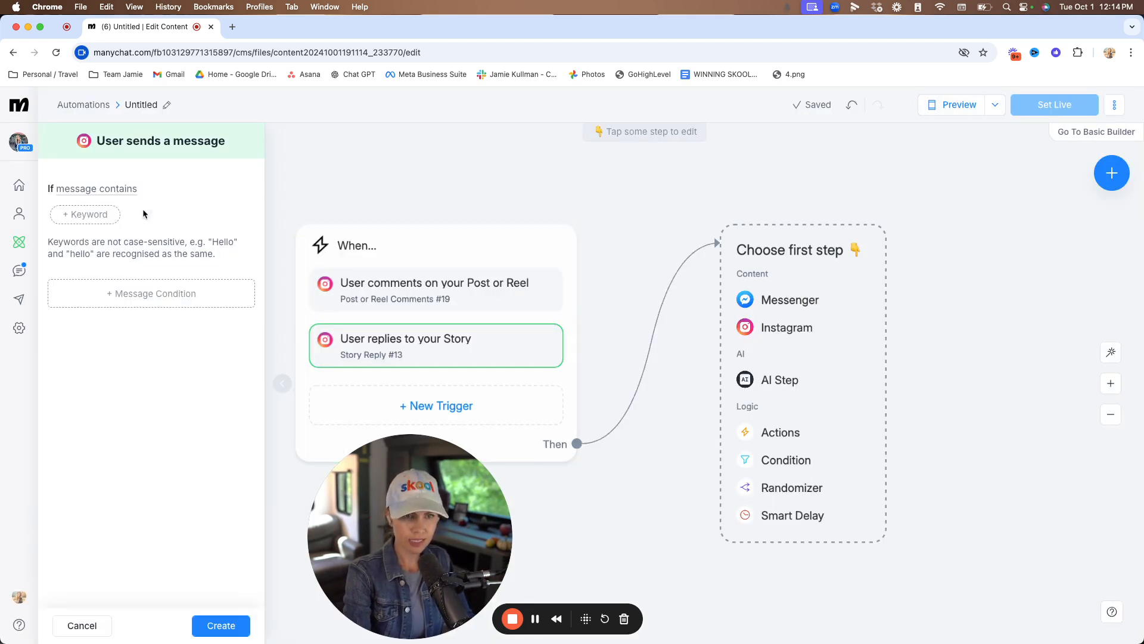
# Step: Add the keywords 42, free course and unbound to the message trigger and create it
pyautogui.click(89, 221)
pyautogui.write('42')
pyautogui.press('Return')
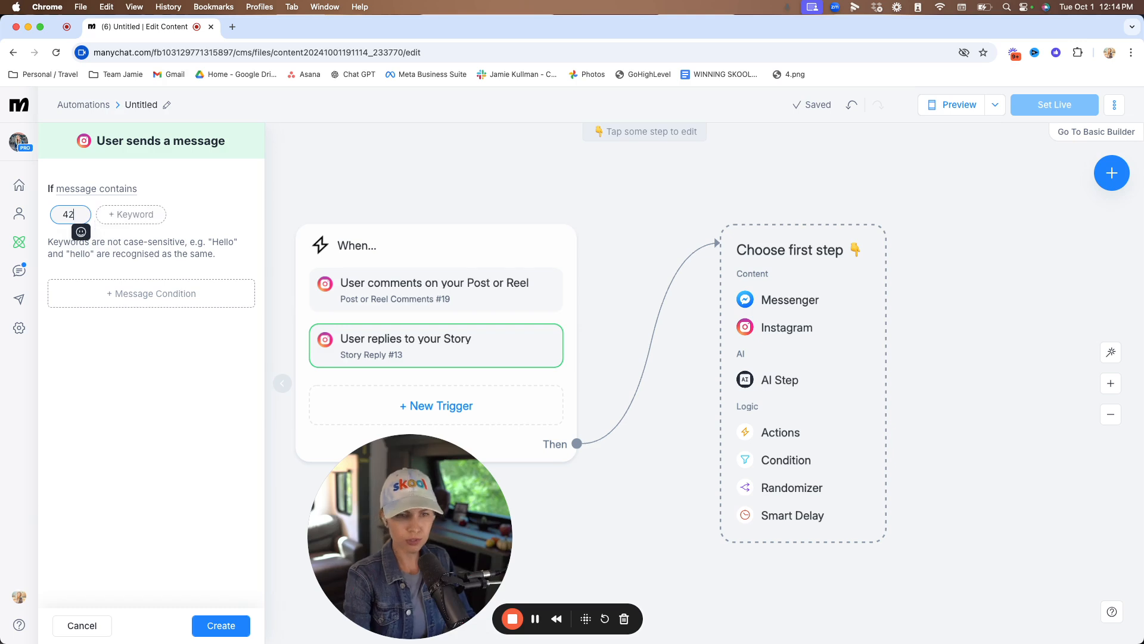
pyautogui.write('free course')
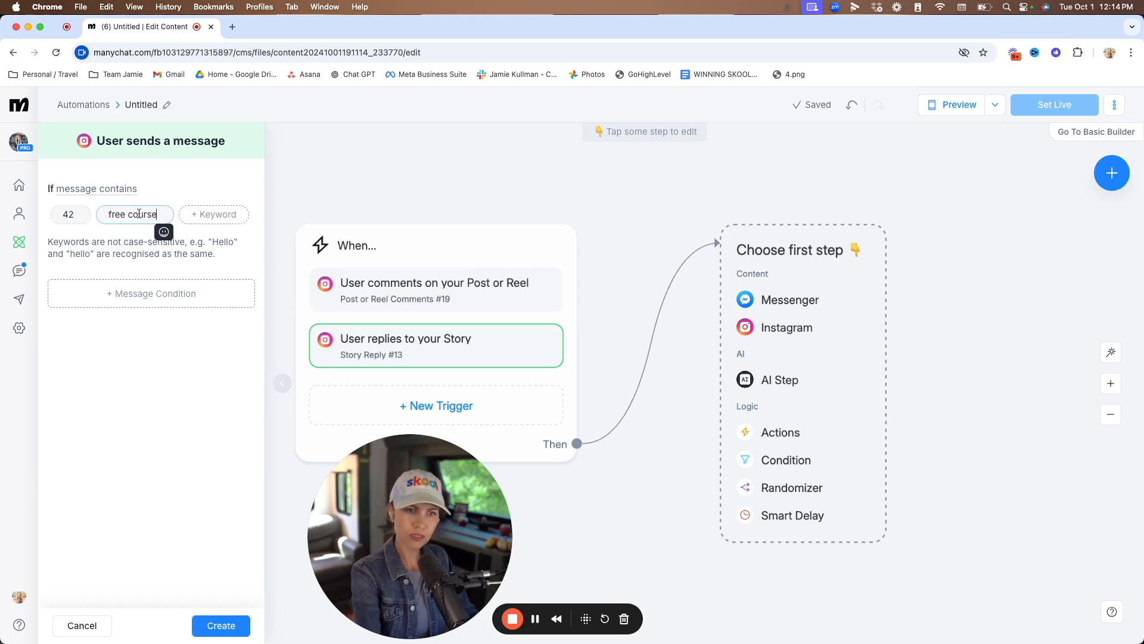
pyautogui.press('Return')
pyautogui.write('unbound')
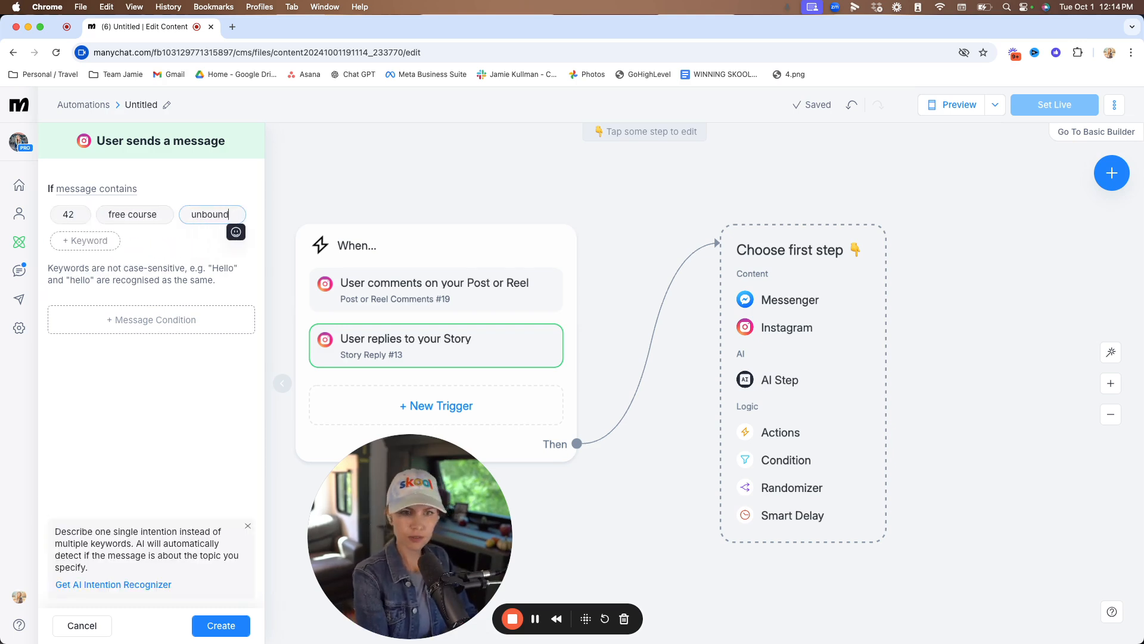
pyautogui.press('Return')
pyautogui.click(220, 625)
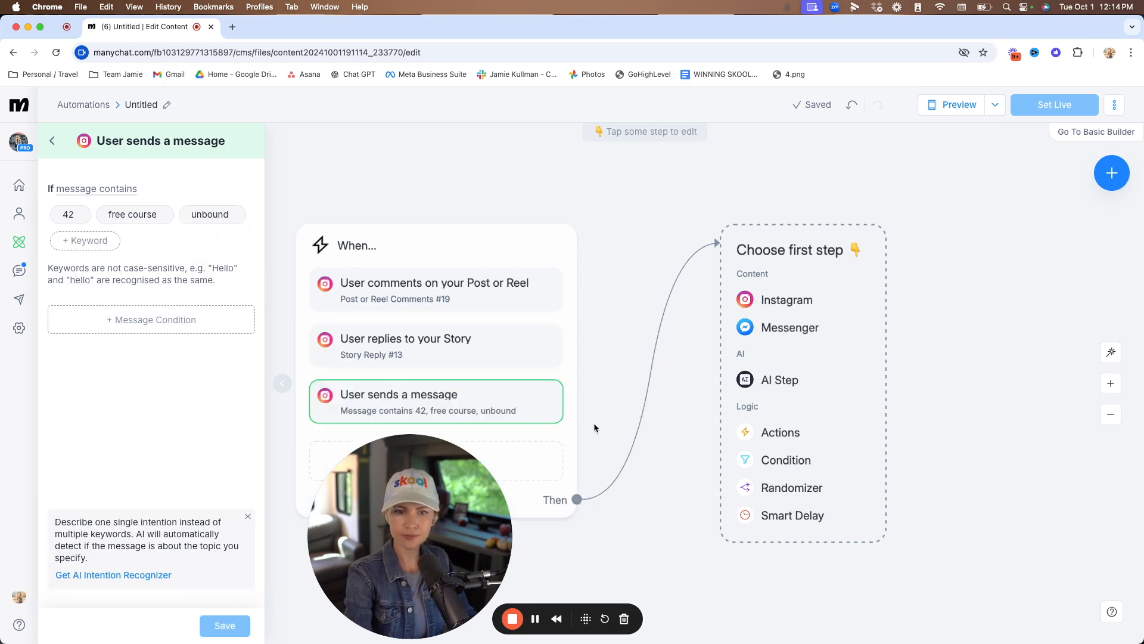
# Step: Make an Actions block the first step, have it add the MM Free Lead tag, and reposition it beside the triggers
pyautogui.moveTo(653, 366); pyautogui.dragTo(508, 321)
pyautogui.click(649, 389)
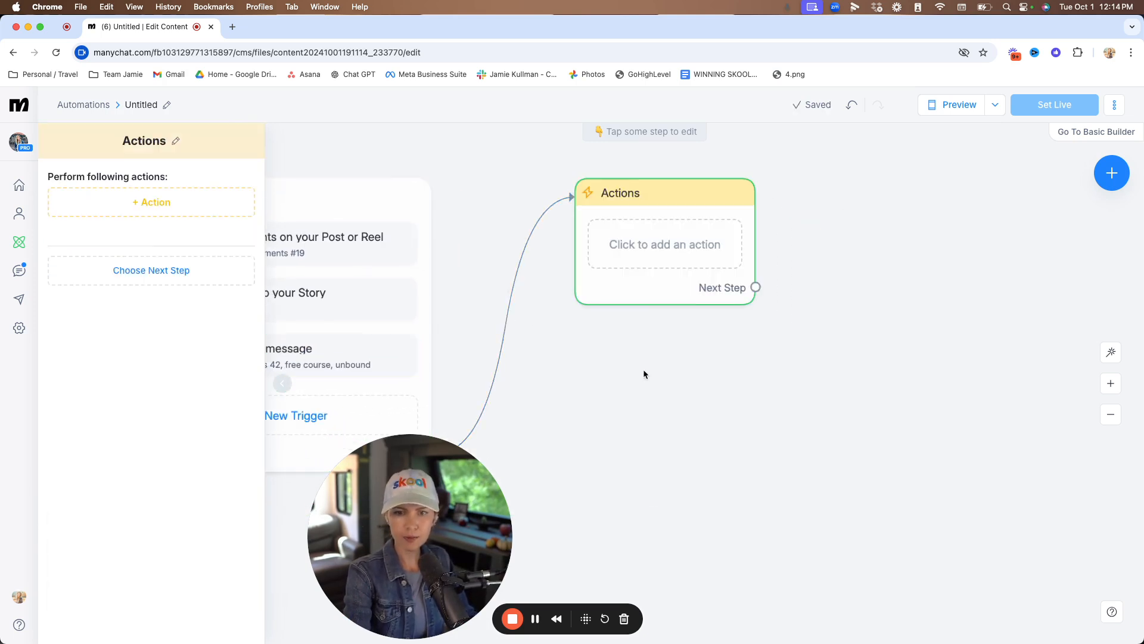
pyautogui.click(147, 201)
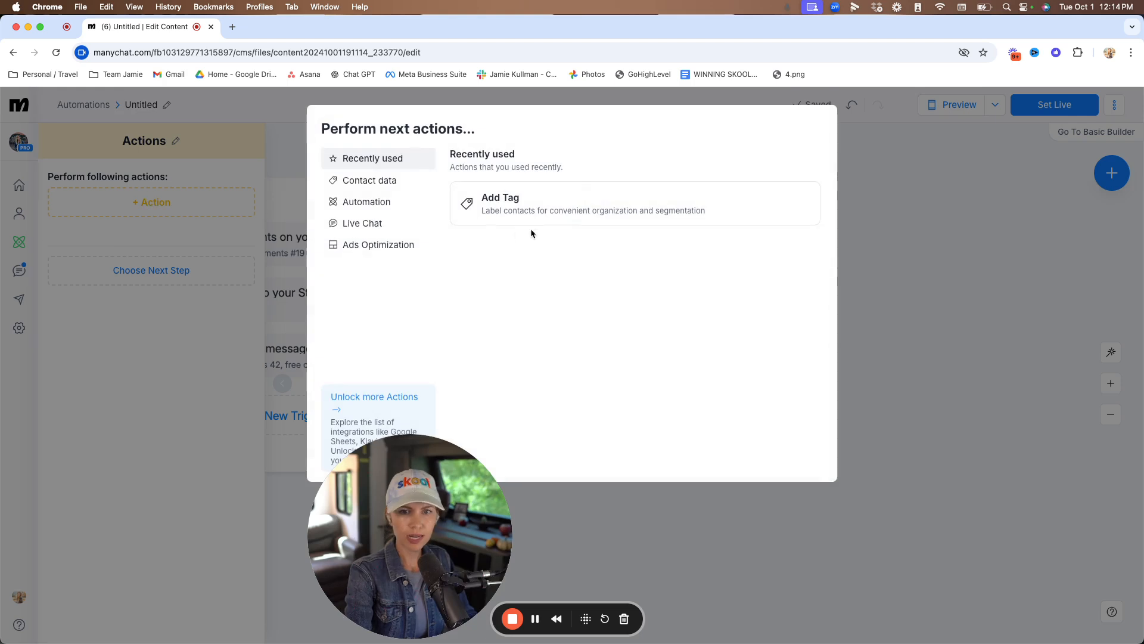
pyautogui.click(540, 213)
pyautogui.click(171, 231)
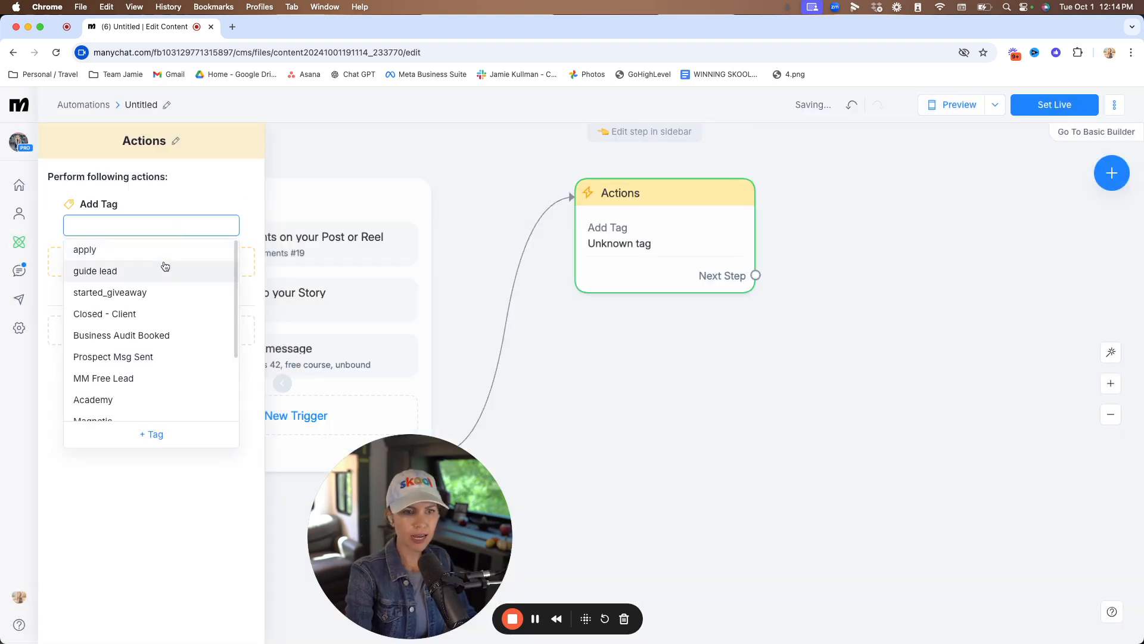
pyautogui.scroll(-2, 162, 292)
pyautogui.click(135, 326)
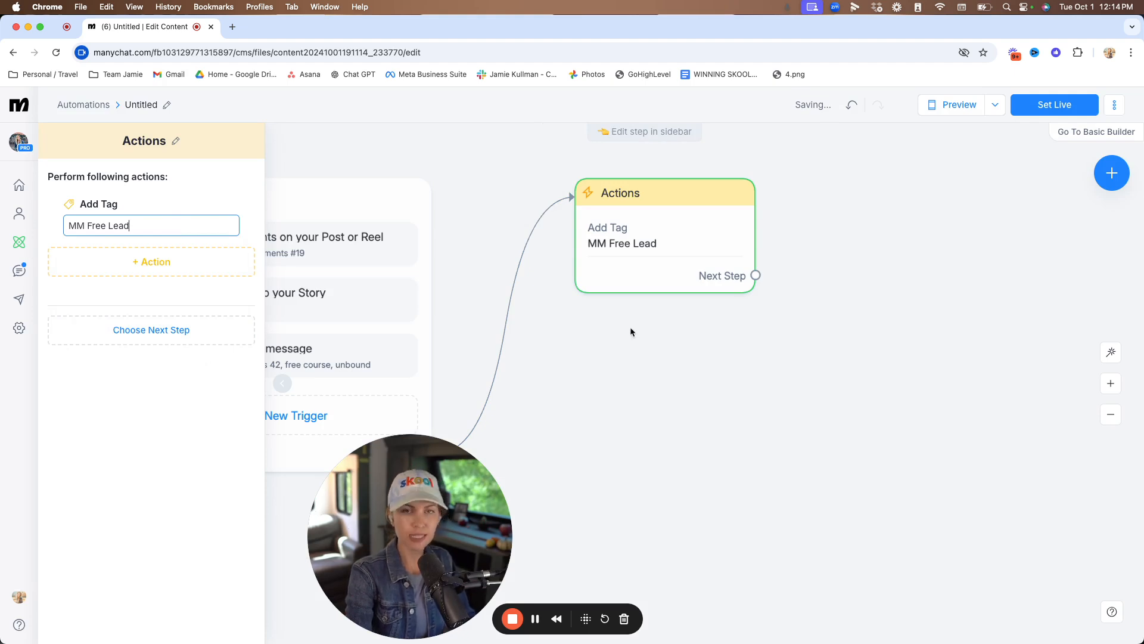
pyautogui.moveTo(634, 234); pyautogui.dragTo(607, 292)
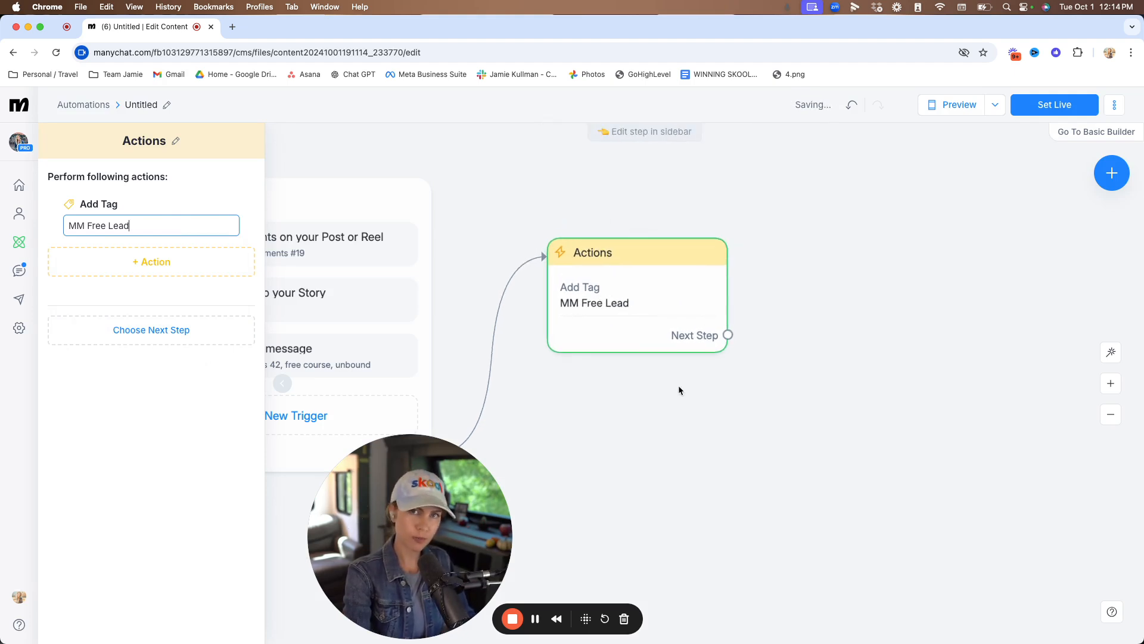
# Step: Connect an Instagram Send Message step after the tagging action and set it to send as Comment Reply
pyautogui.moveTo(705, 391); pyautogui.dragTo(614, 368)
pyautogui.moveTo(636, 316); pyautogui.dragTo(747, 281)
pyautogui.click(825, 288)
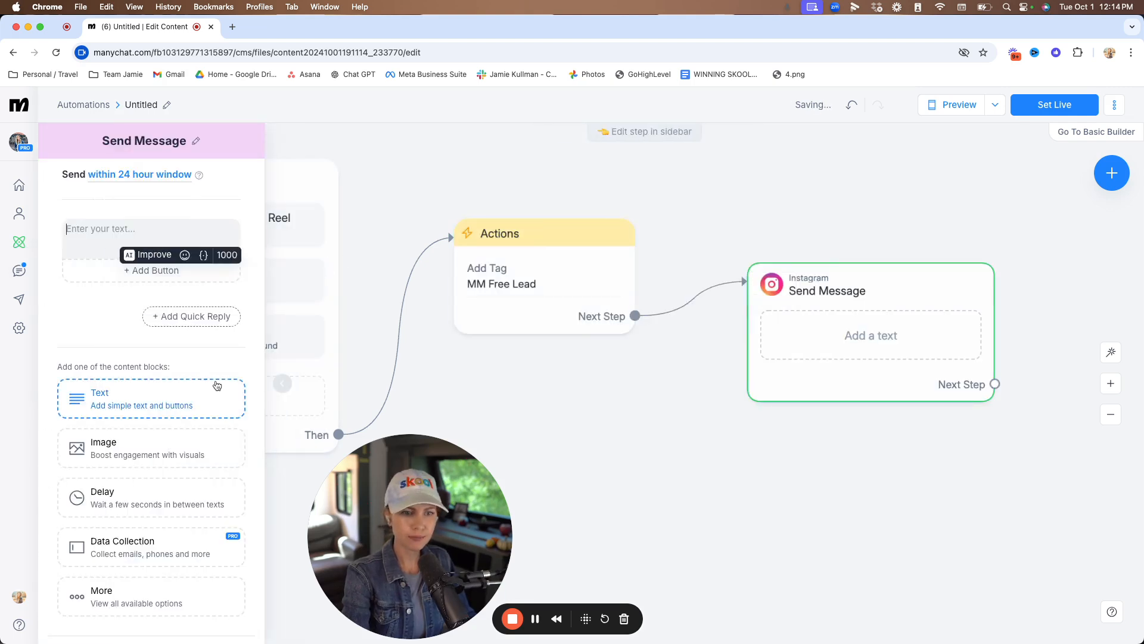
pyautogui.click(149, 174)
pyautogui.click(134, 216)
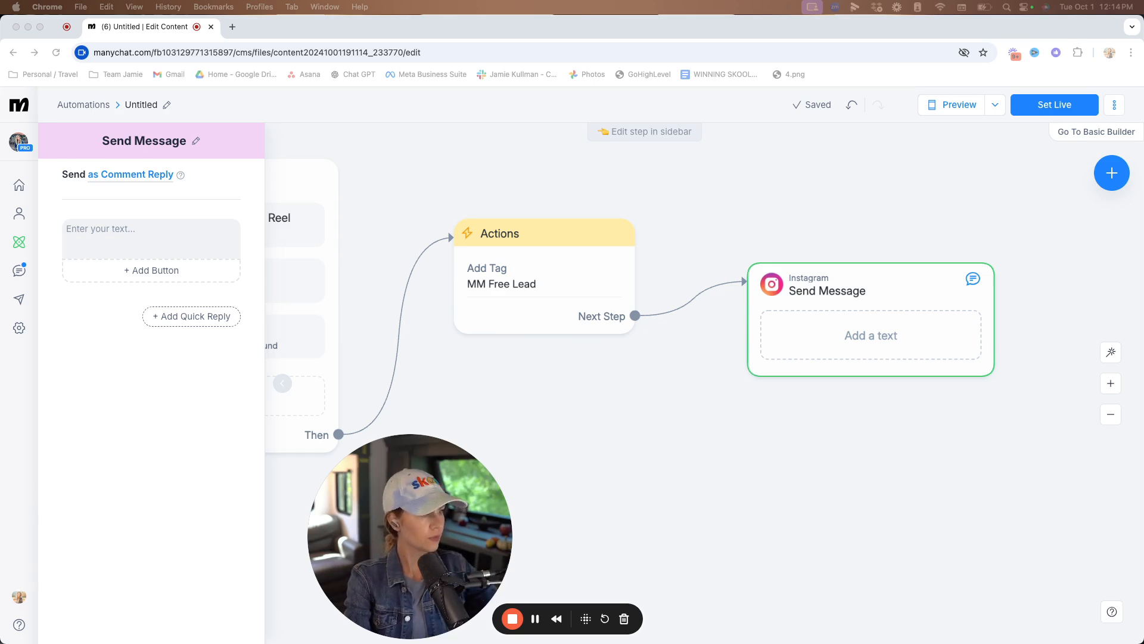
# Step: Write the message offering the free course and 42 pg PDF guide in the Skool community, ending with "You can join us FREE below!"
pyautogui.click(153, 258)
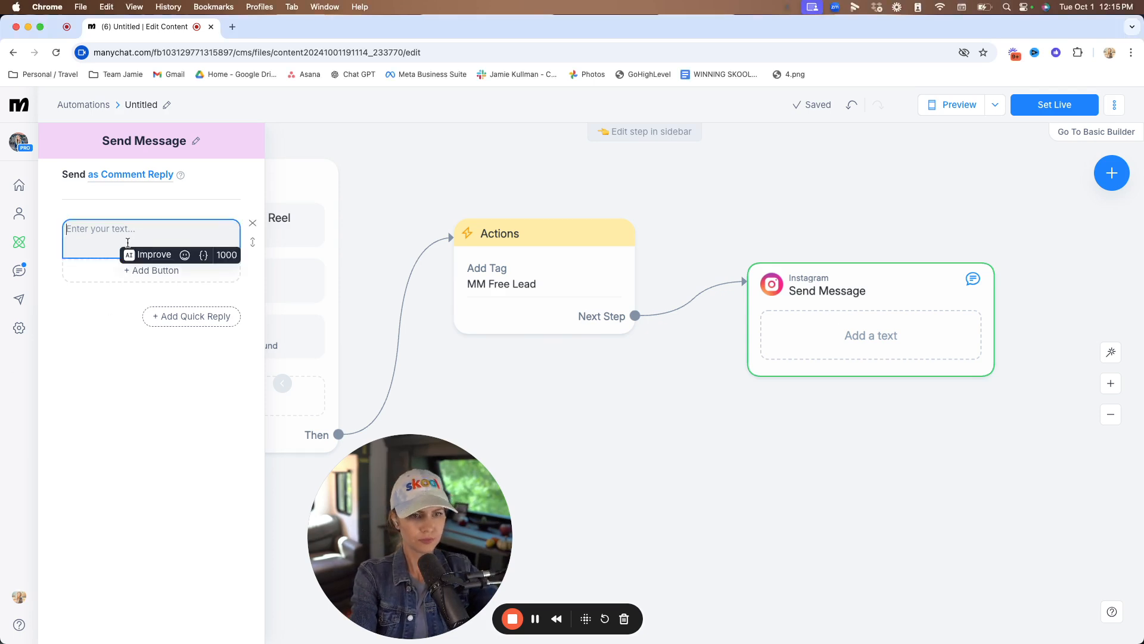
pyautogui.write('Hi! Excited for your interest in our free course + 42 pg PDF guide to help you start, launch and scale a successful membership site! 🚀  Here’s the link to access now. It’s located in our Magnetic Memberships community on Skool.  You can join us below!')
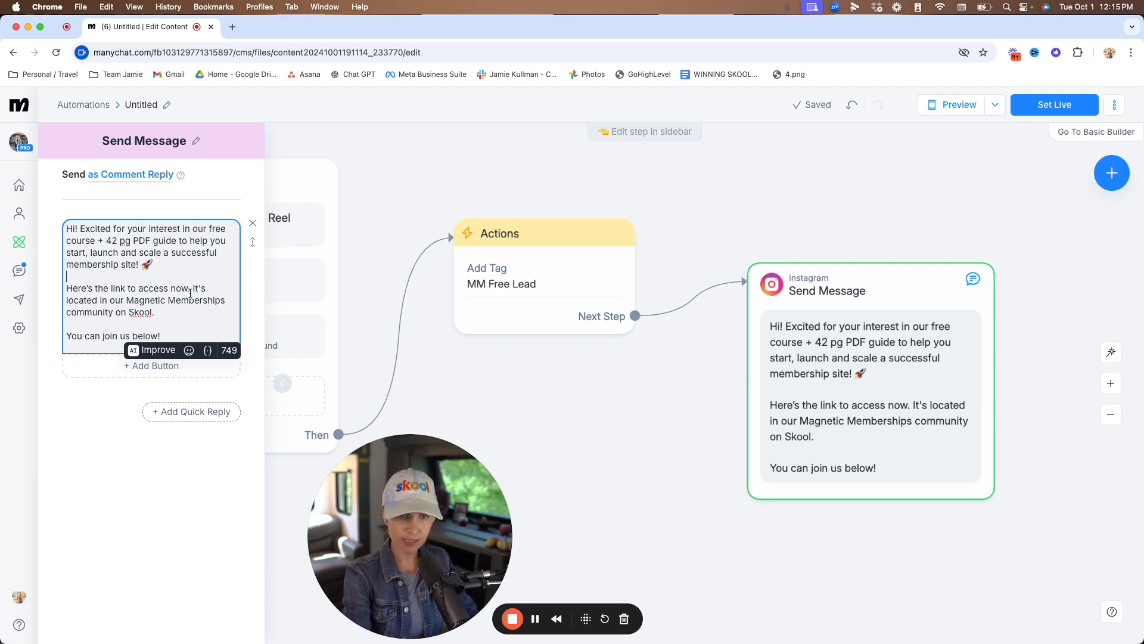
pyautogui.click(226, 301)
pyautogui.click(154, 309)
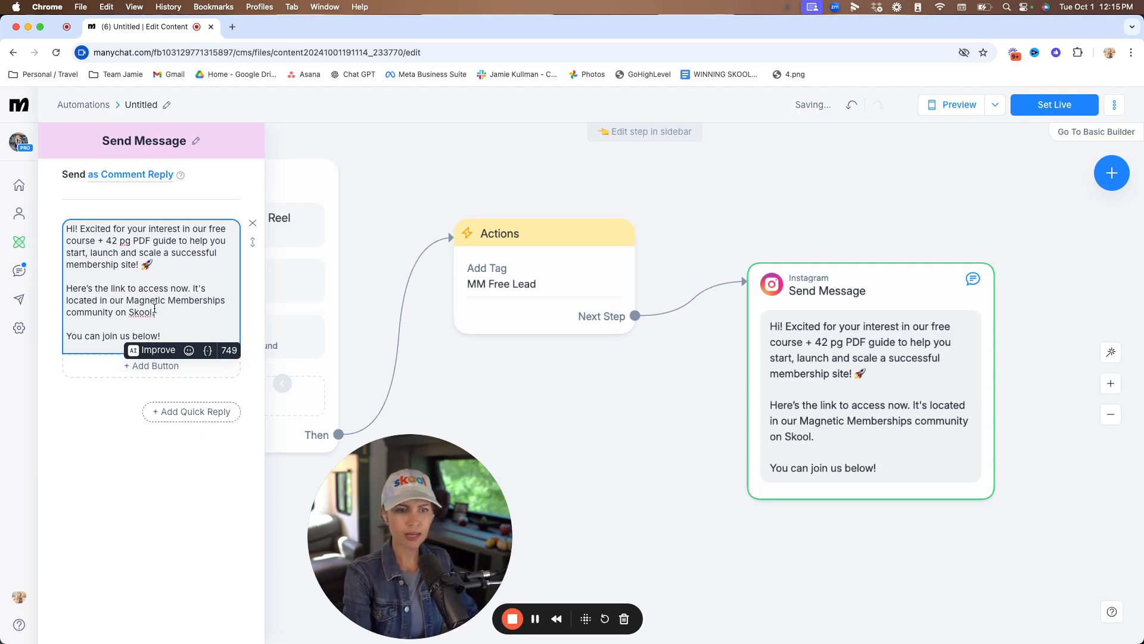
pyautogui.click(132, 334)
pyautogui.write('FREE')
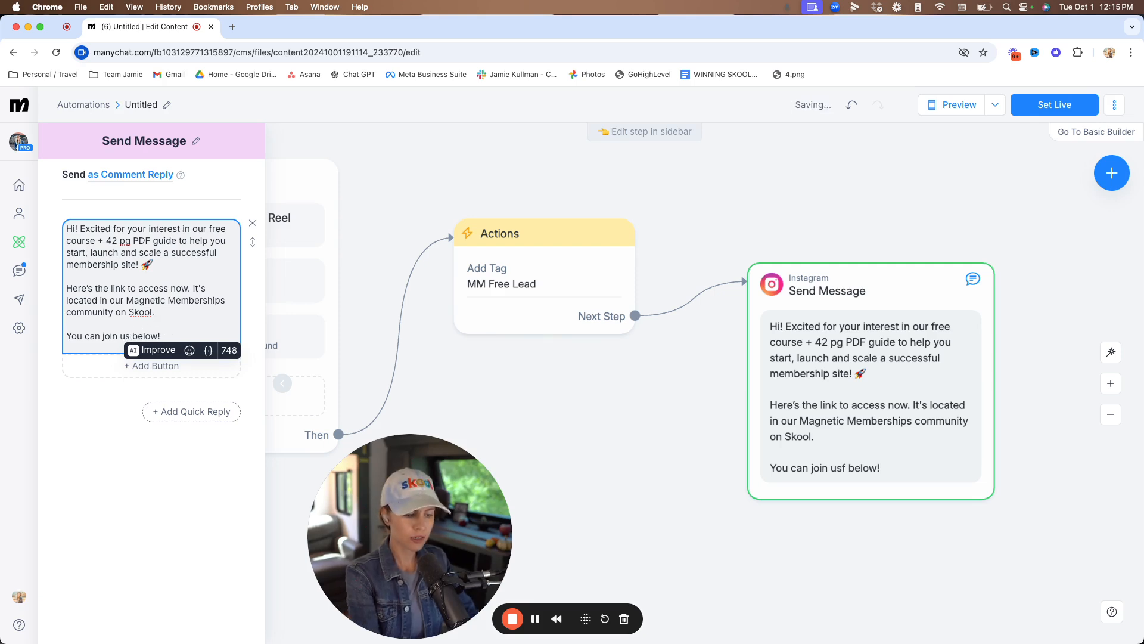
# Step: Add an "Access Now" button with a rocket emoji to the message, opening the skool.com classroom URL
pyautogui.click(150, 365)
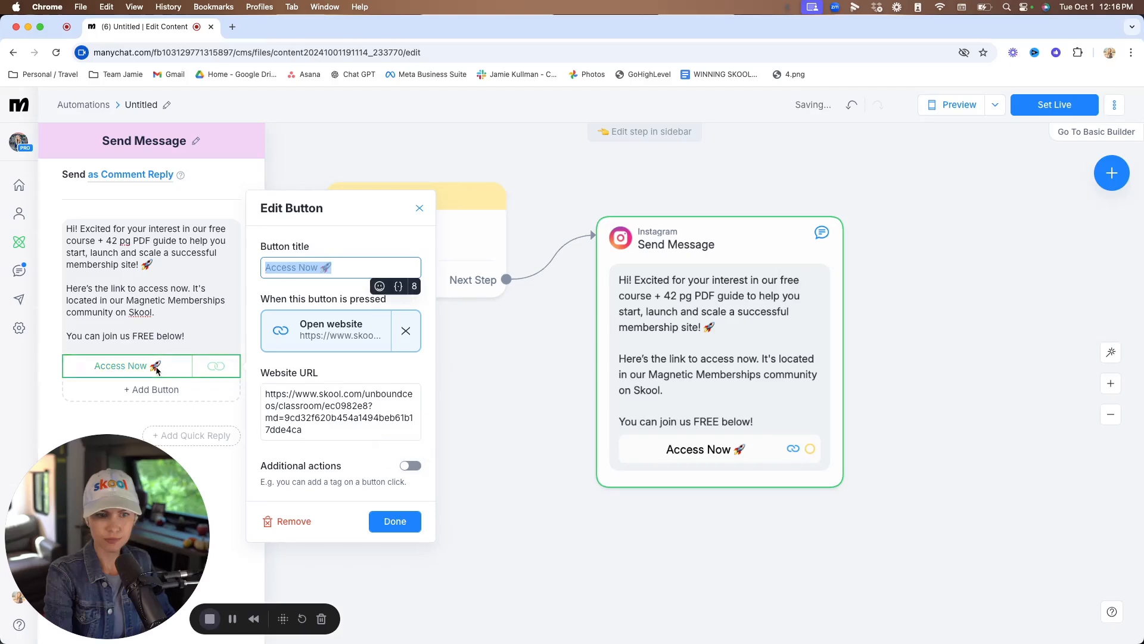
pyautogui.click(353, 264)
pyautogui.moveTo(353, 264); pyautogui.dragTo(246, 269)
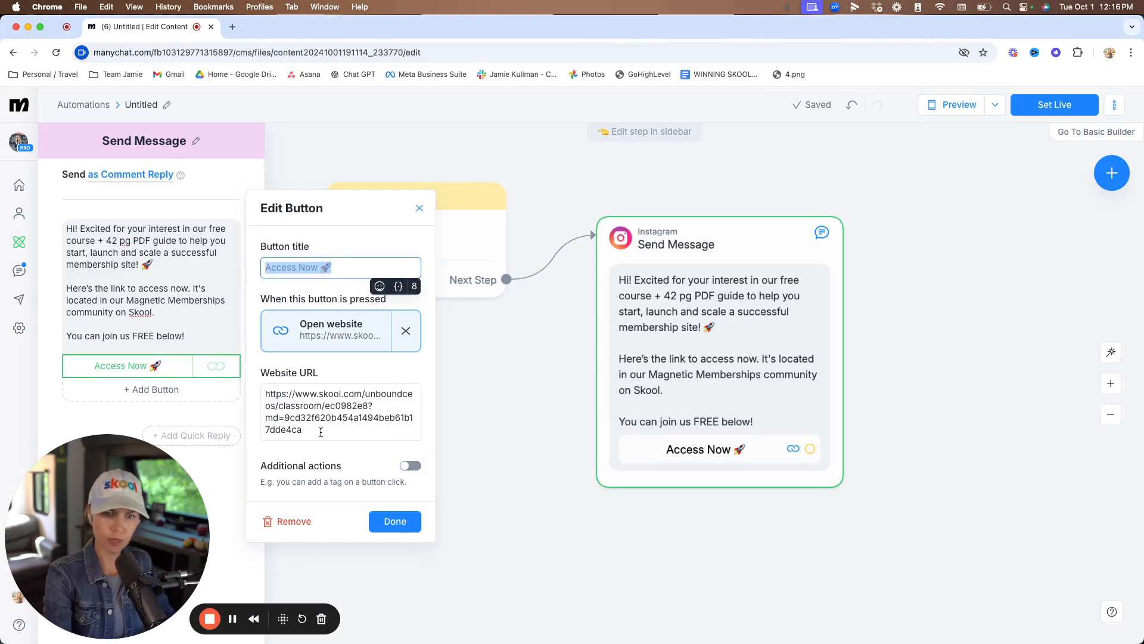
pyautogui.moveTo(307, 430); pyautogui.dragTo(250, 398)
pyautogui.click(349, 423)
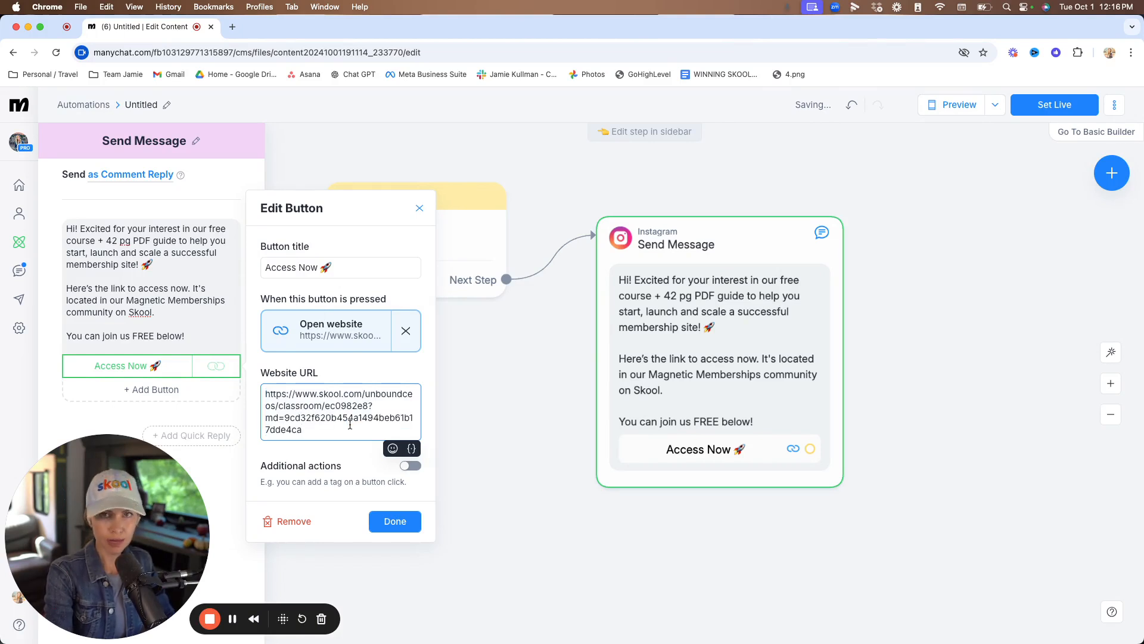
pyautogui.tripleClick(353, 426)
pyautogui.click(393, 520)
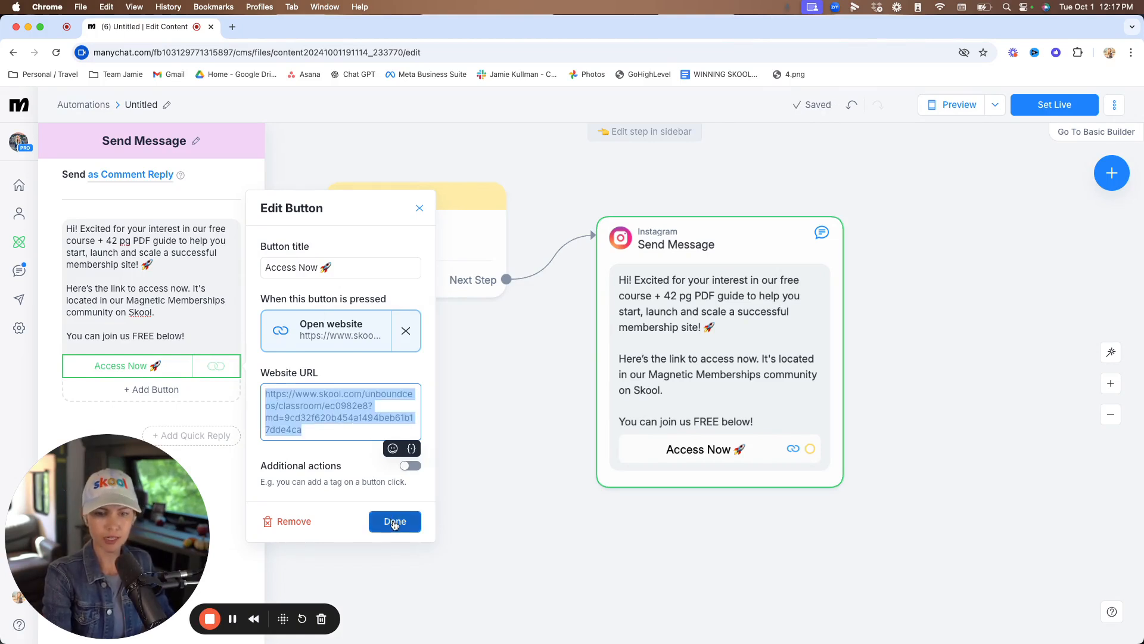
# Step: Link the Access Now button's click to a new Actions step that adds the Hot Lead tag
pyautogui.moveTo(842, 421); pyautogui.dragTo(653, 410)
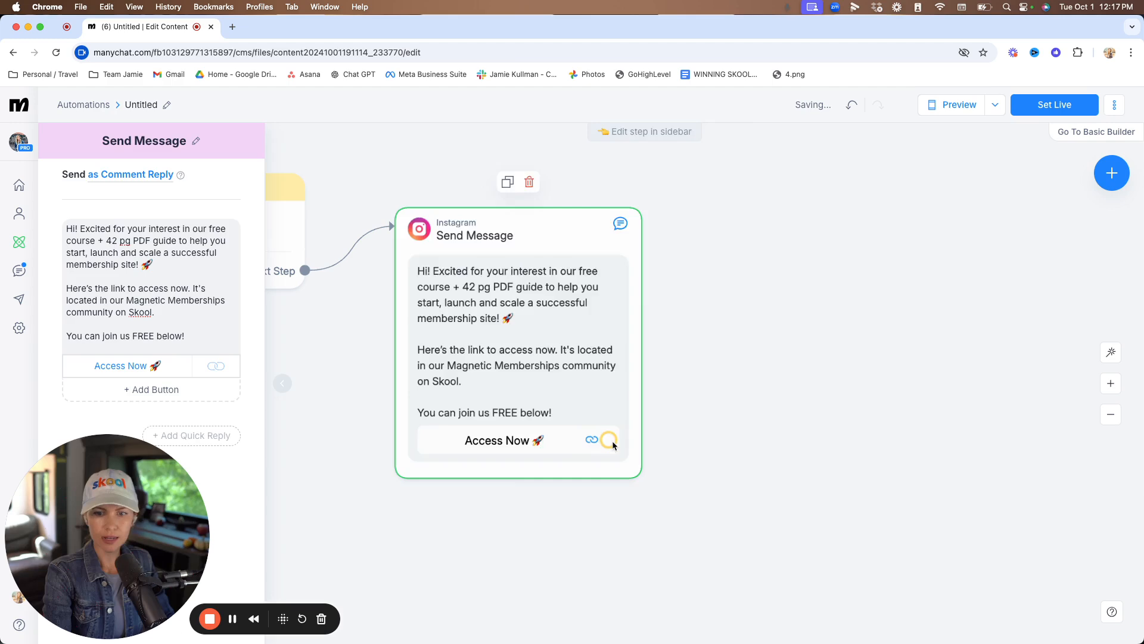
pyautogui.moveTo(609, 439); pyautogui.dragTo(739, 357)
pyautogui.click(781, 355)
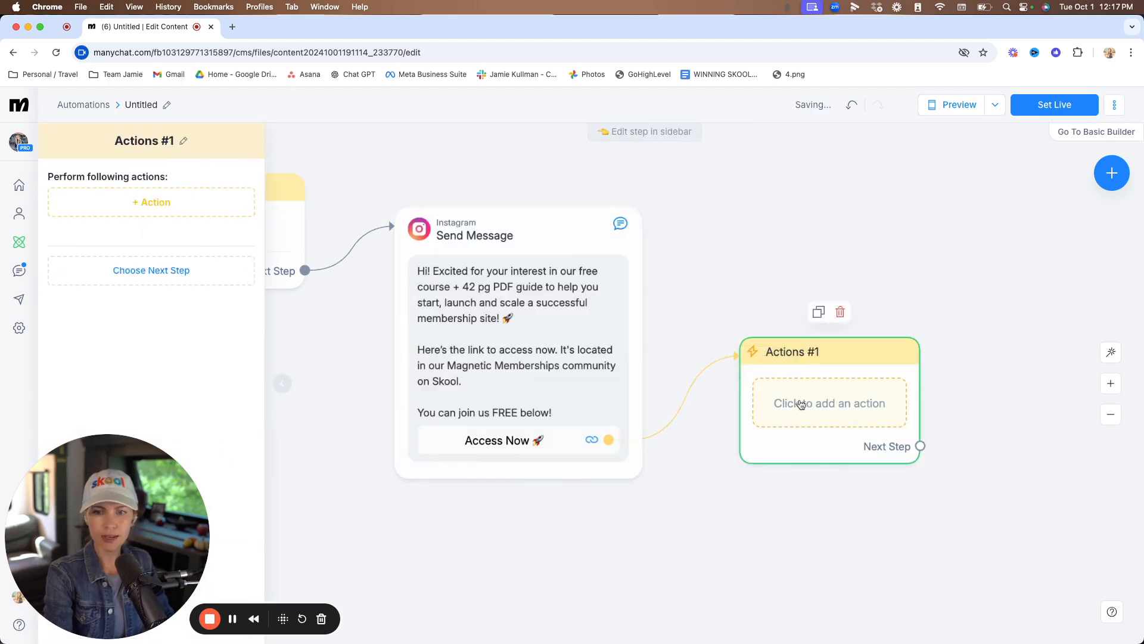
pyautogui.click(212, 200)
pyautogui.click(522, 205)
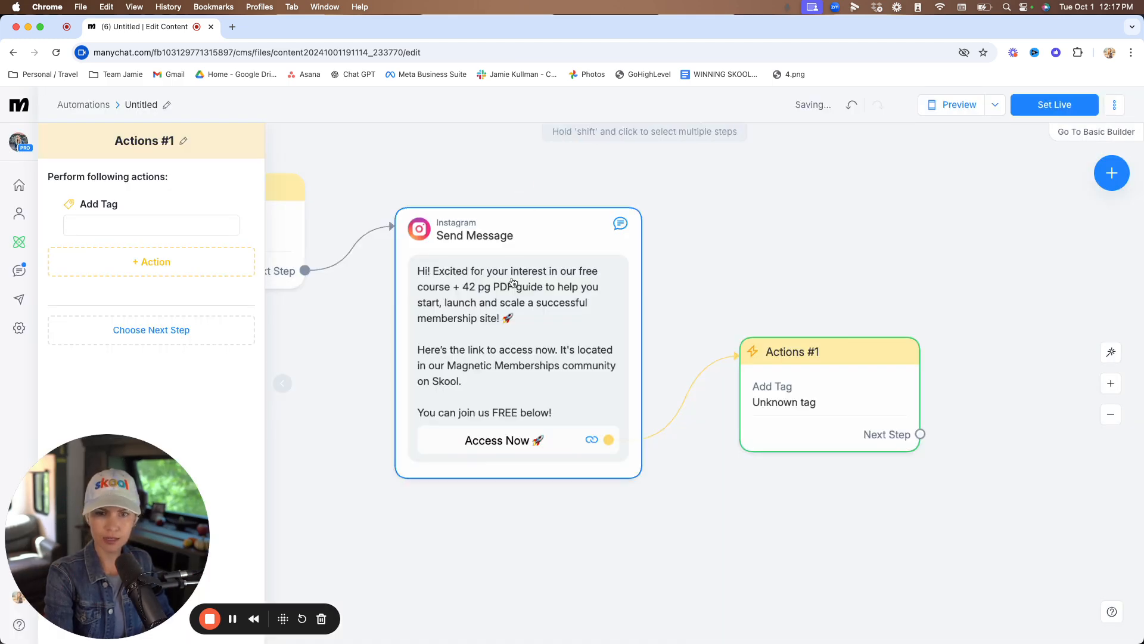
pyautogui.click(143, 233)
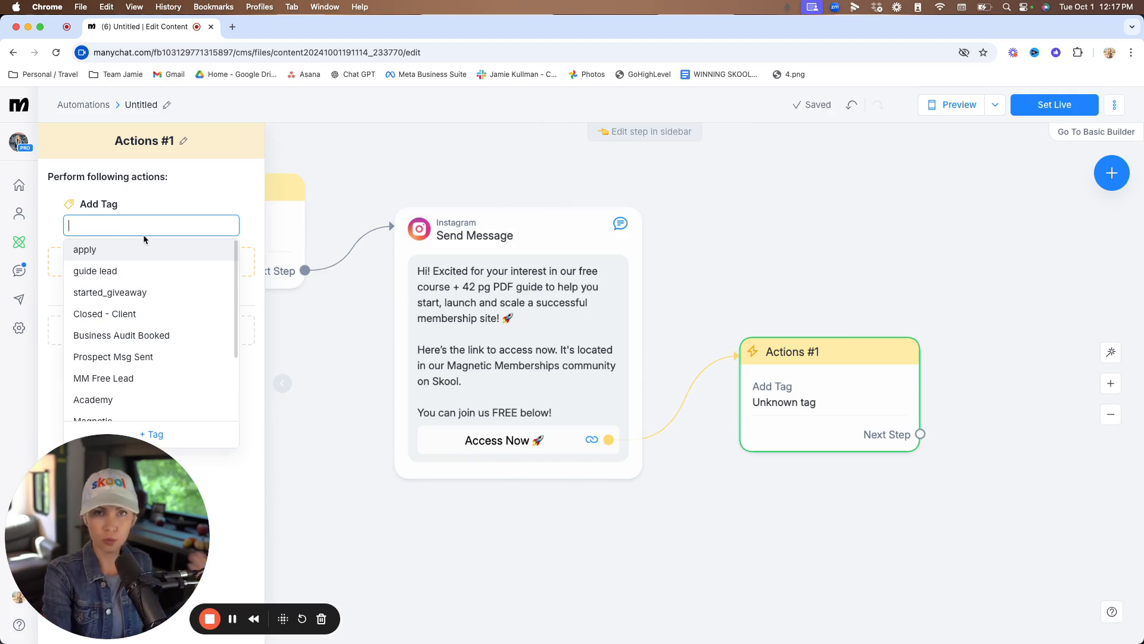
pyautogui.scroll(-3, 185, 351)
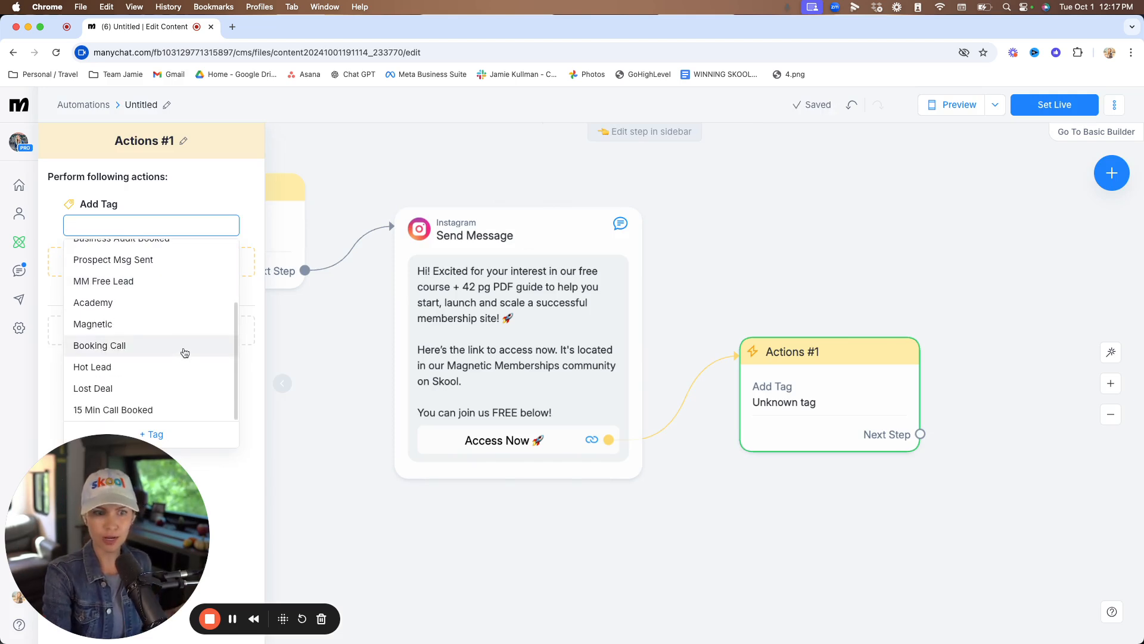
pyautogui.click(142, 367)
pyautogui.moveTo(337, 581); pyautogui.dragTo(427, 580)
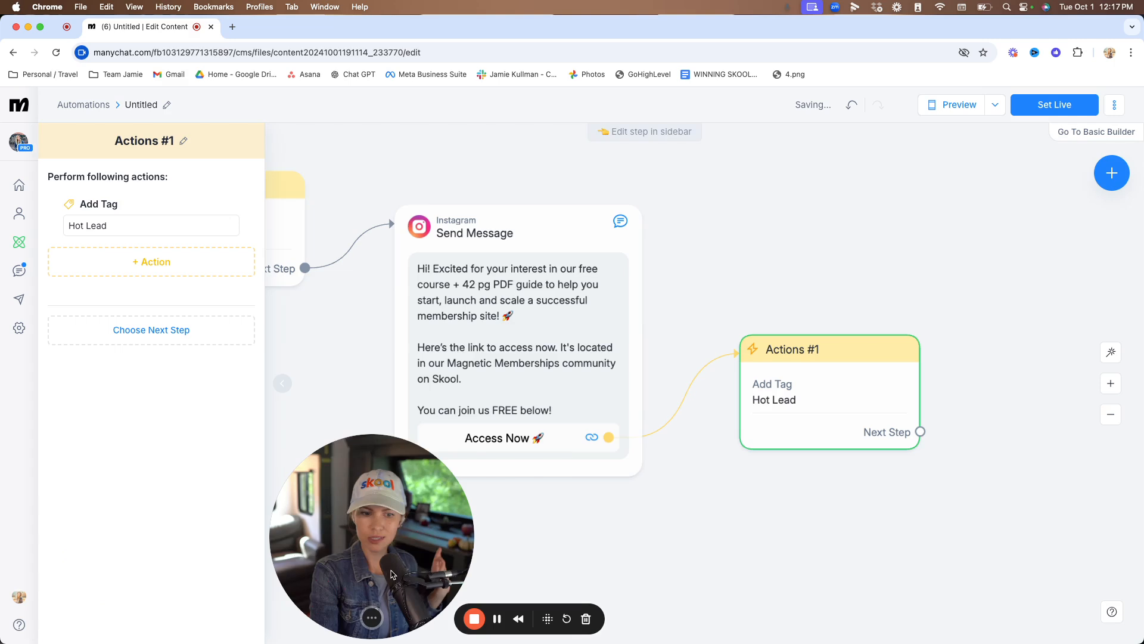
# Step: Connect a second Instagram Send Message step after the Hot Lead tagging action
pyautogui.moveTo(812, 488); pyautogui.dragTo(576, 407)
pyautogui.moveTo(683, 351); pyautogui.dragTo(788, 274)
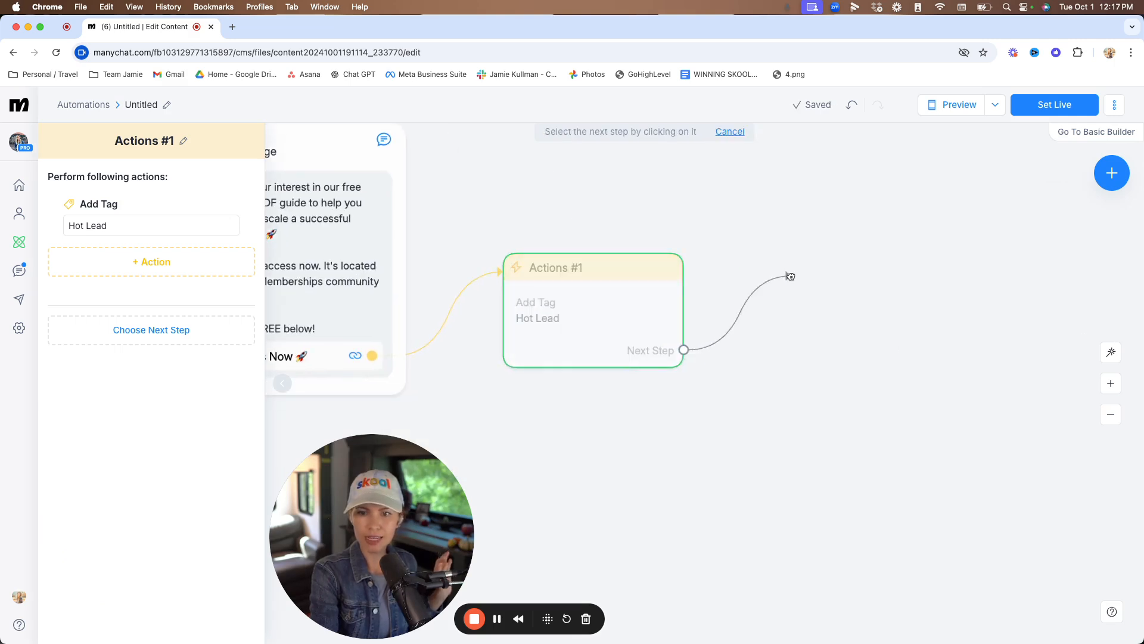
pyautogui.click(825, 276)
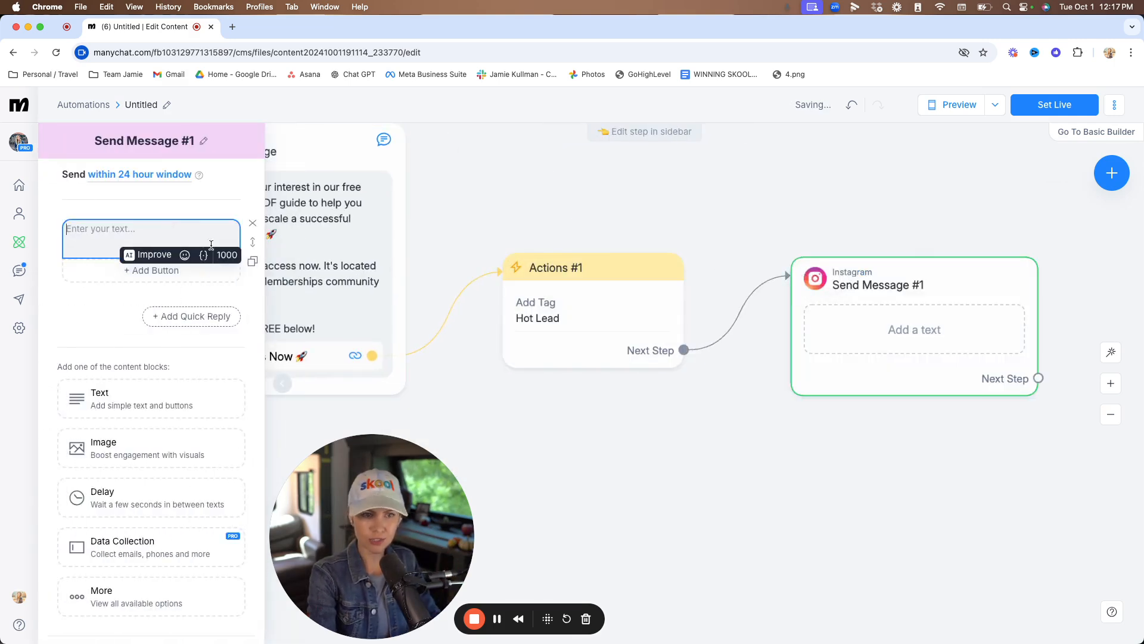
# Step: Add a delay to the second message, place it above the text block, and set it to 5 seconds
pyautogui.click(139, 489)
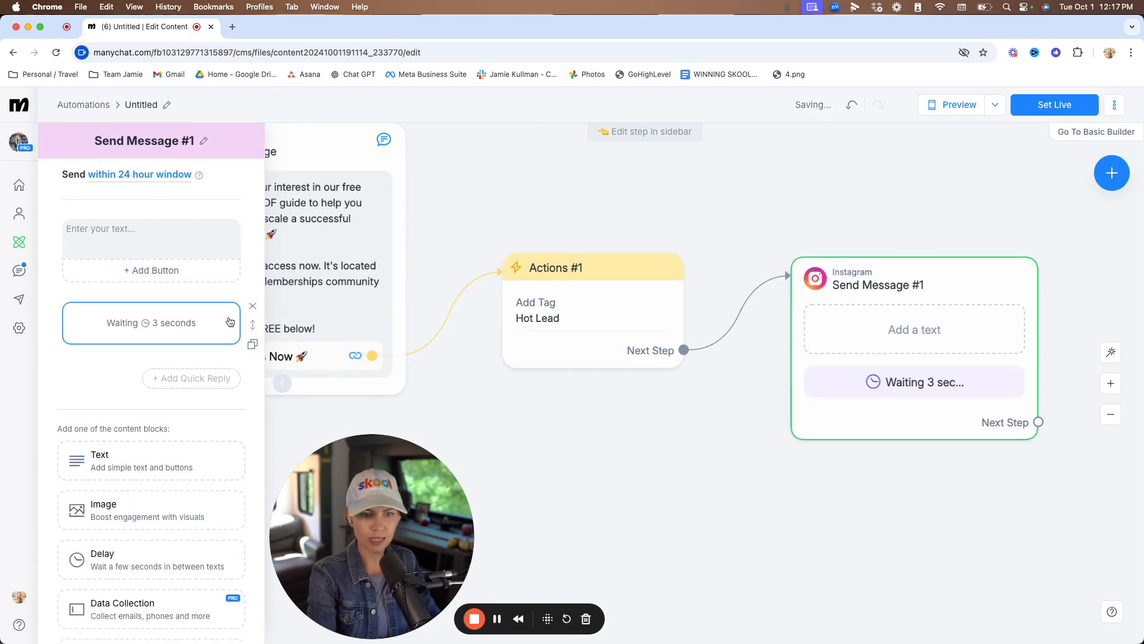
pyautogui.moveTo(253, 322); pyautogui.dragTo(247, 241)
pyautogui.click(233, 240)
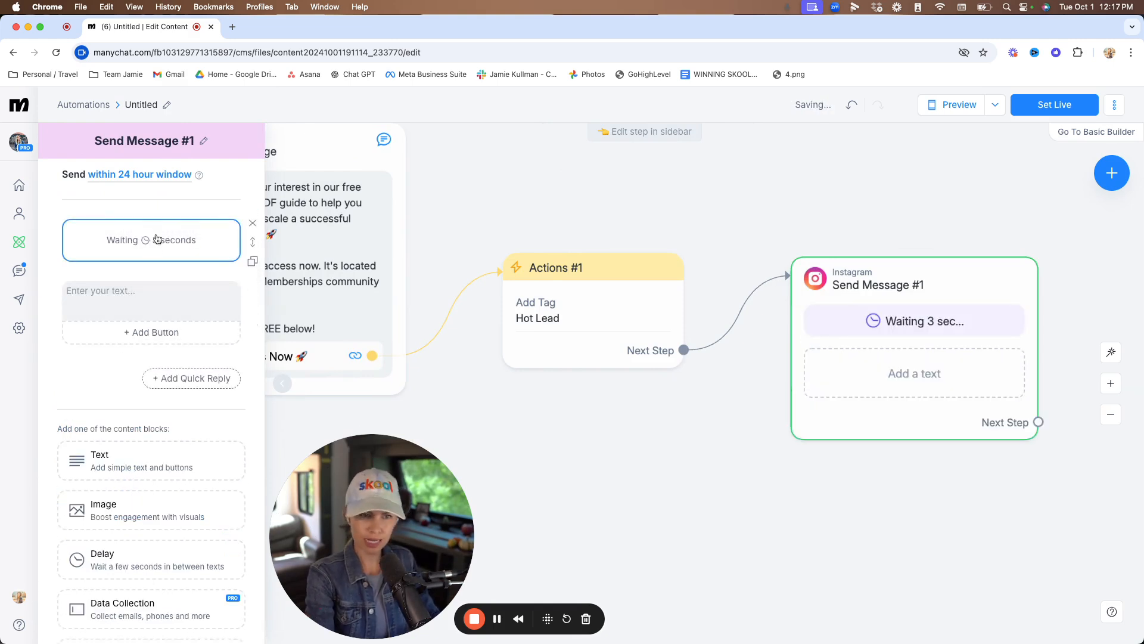
pyautogui.click(298, 264)
pyautogui.click(298, 264)
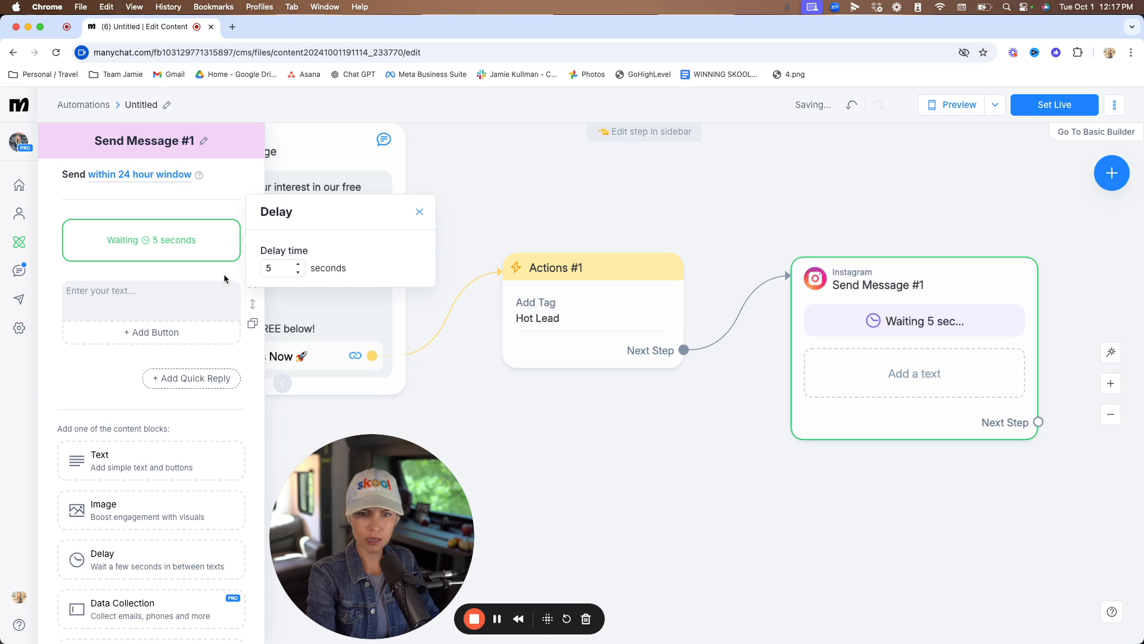
# Step: Write the second message's text as "LMK once you're in so I can guide you to the right resources. Sound good?"
pyautogui.click(170, 293)
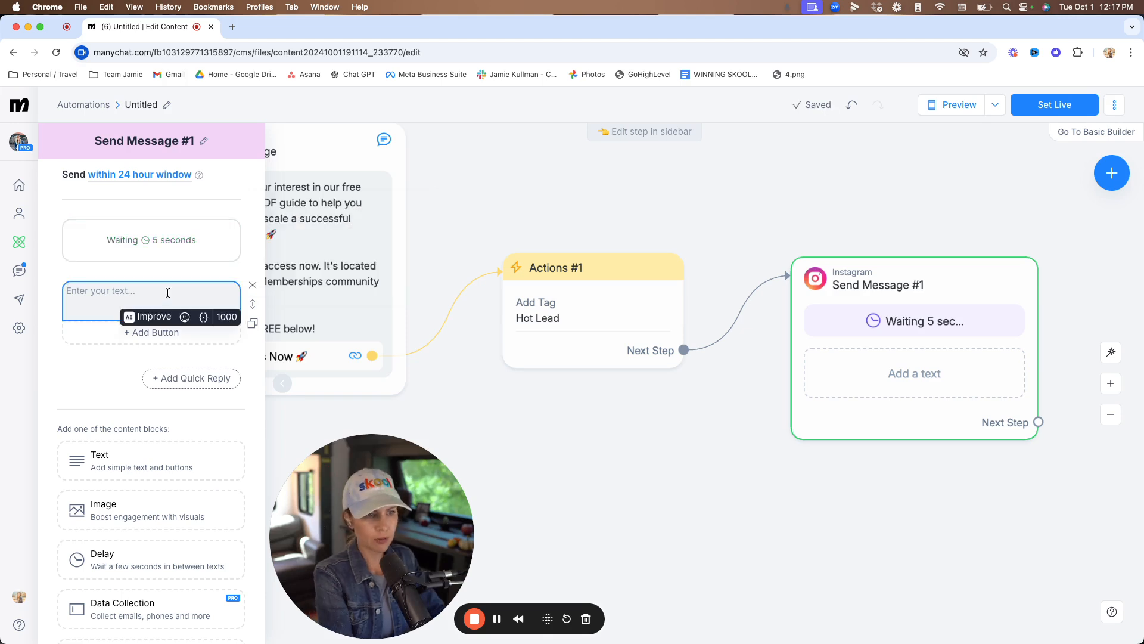
pyautogui.write('LMK once you')
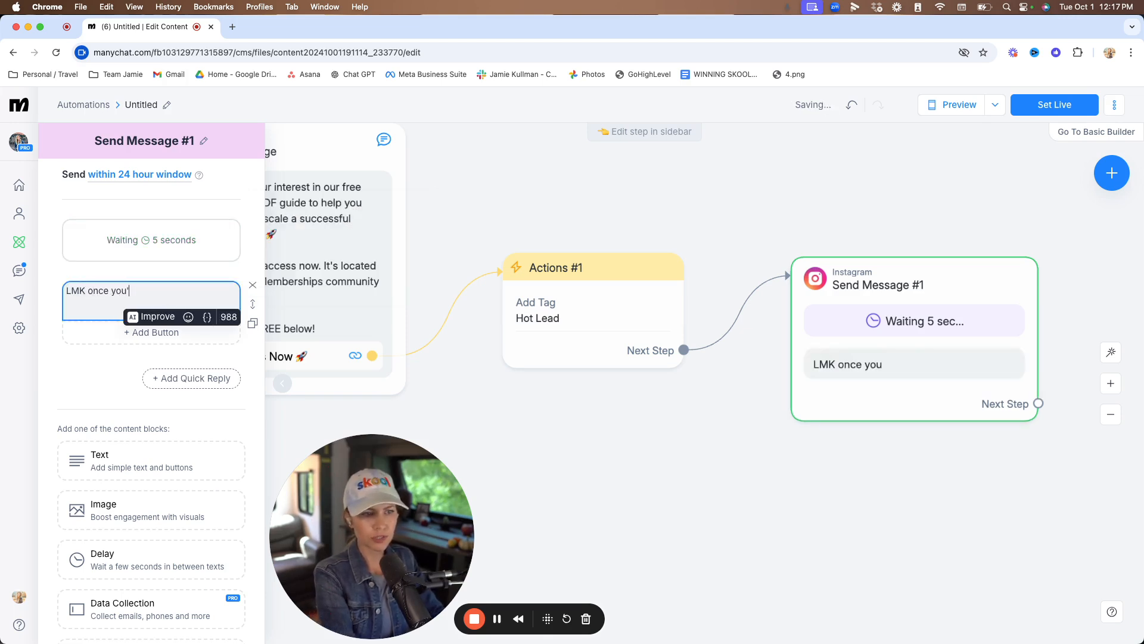
pyautogui.write("'ve joi")
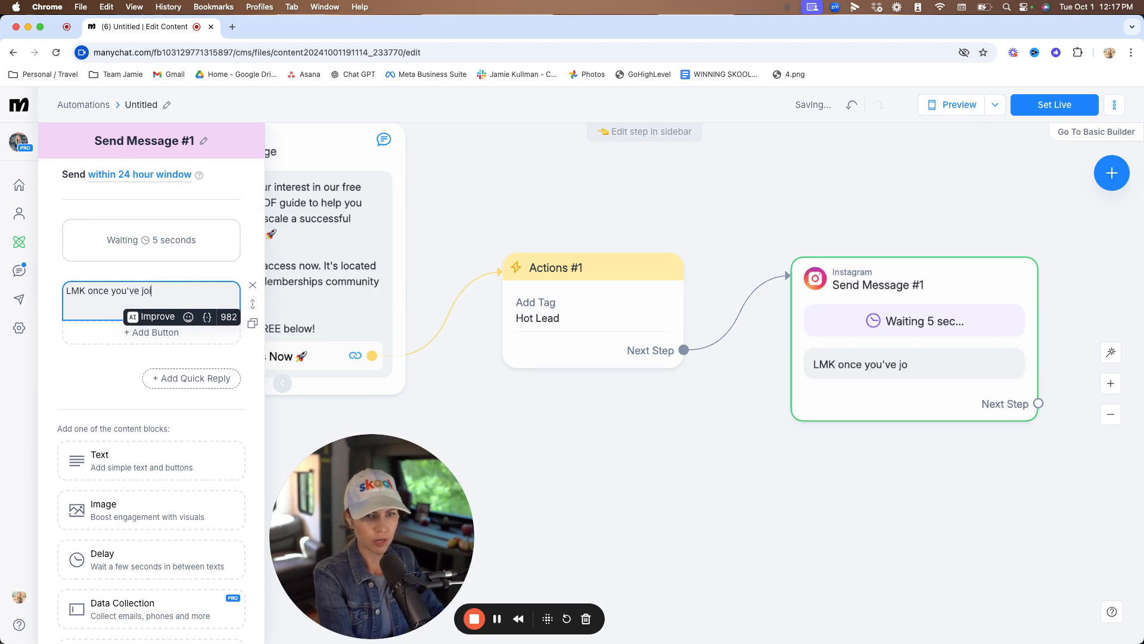
pyautogui.write('ned so I can make sure you get')
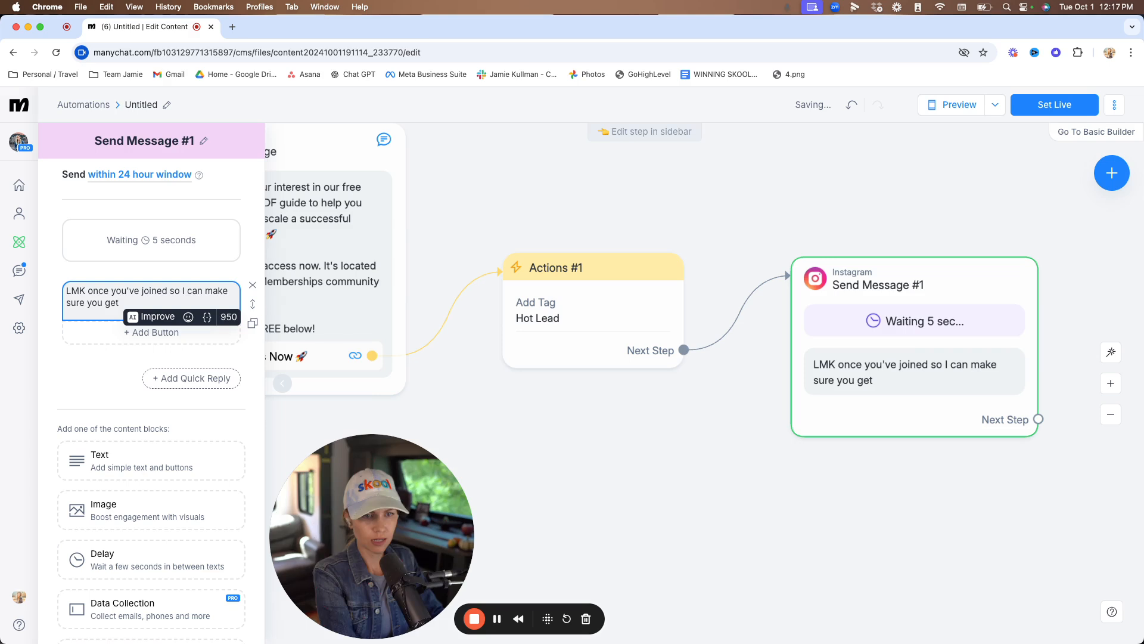
pyautogui.write(' the')
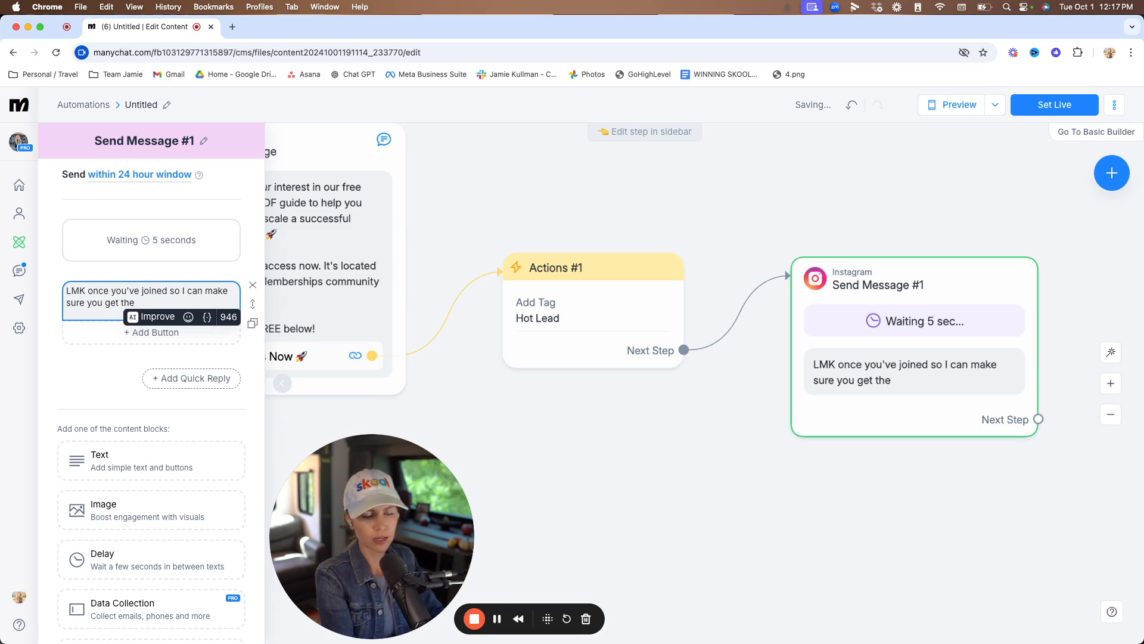
pyautogui.moveTo(167, 300); pyautogui.dragTo(131, 293)
pyautogui.write('re in')
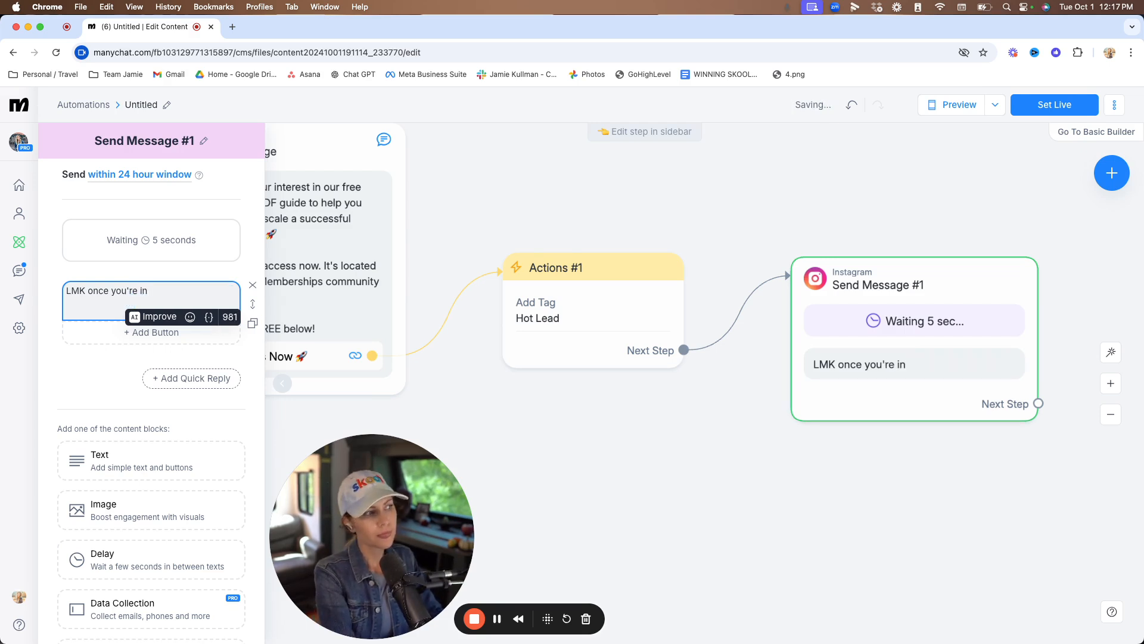
pyautogui.write(' so I can')
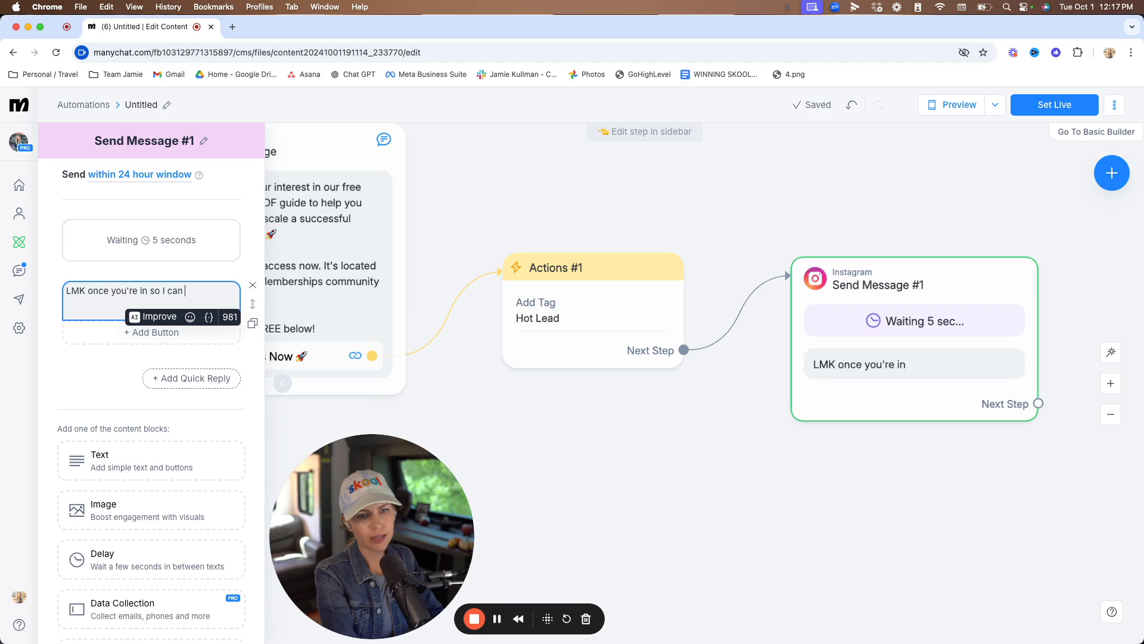
pyautogui.write(' guide you to')
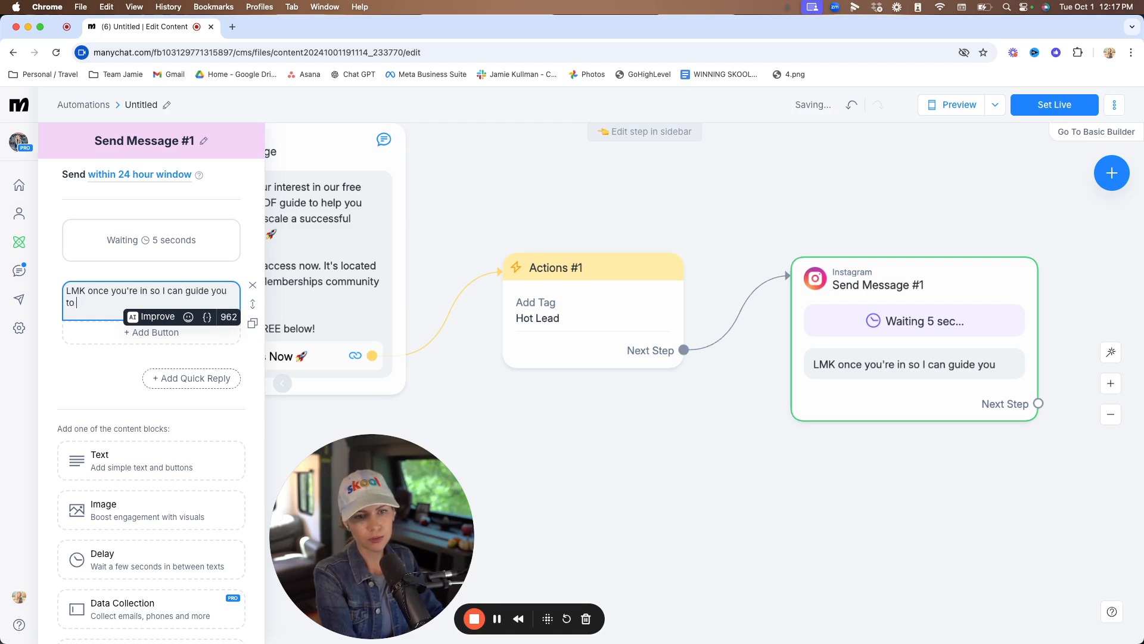
pyautogui.write(' the right resources.')
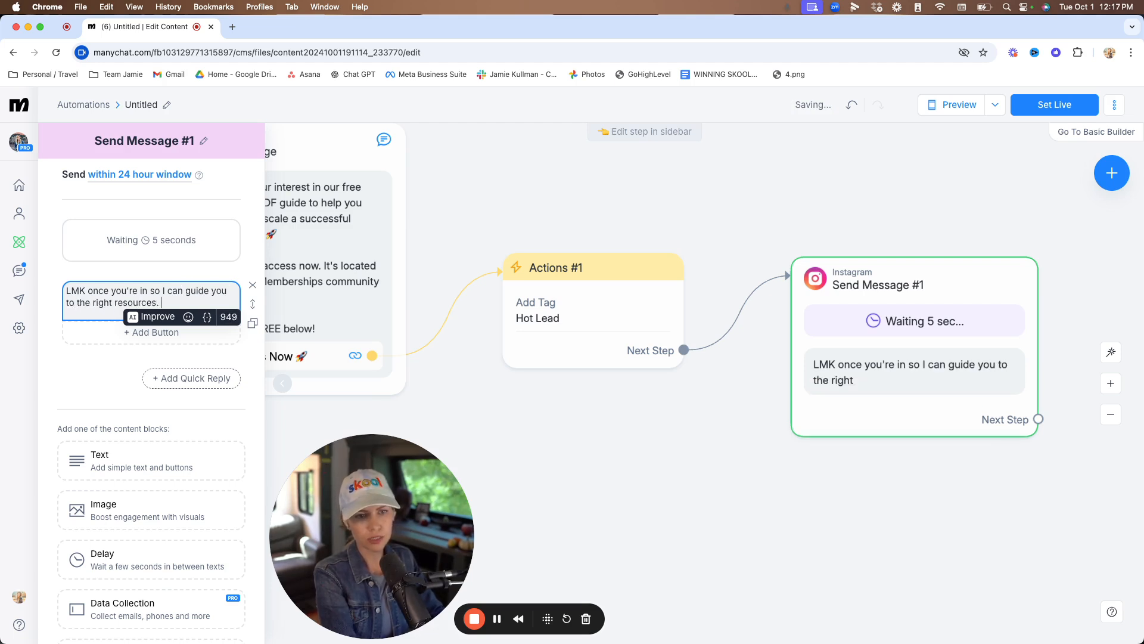
pyautogui.write(' S')
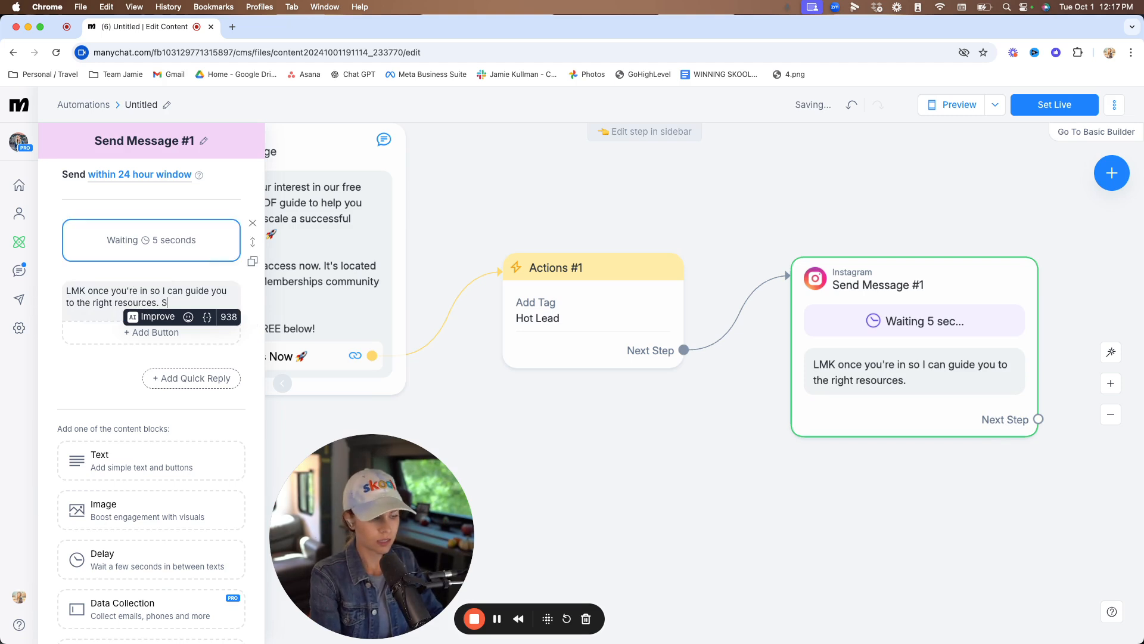
pyautogui.write('ound good?')
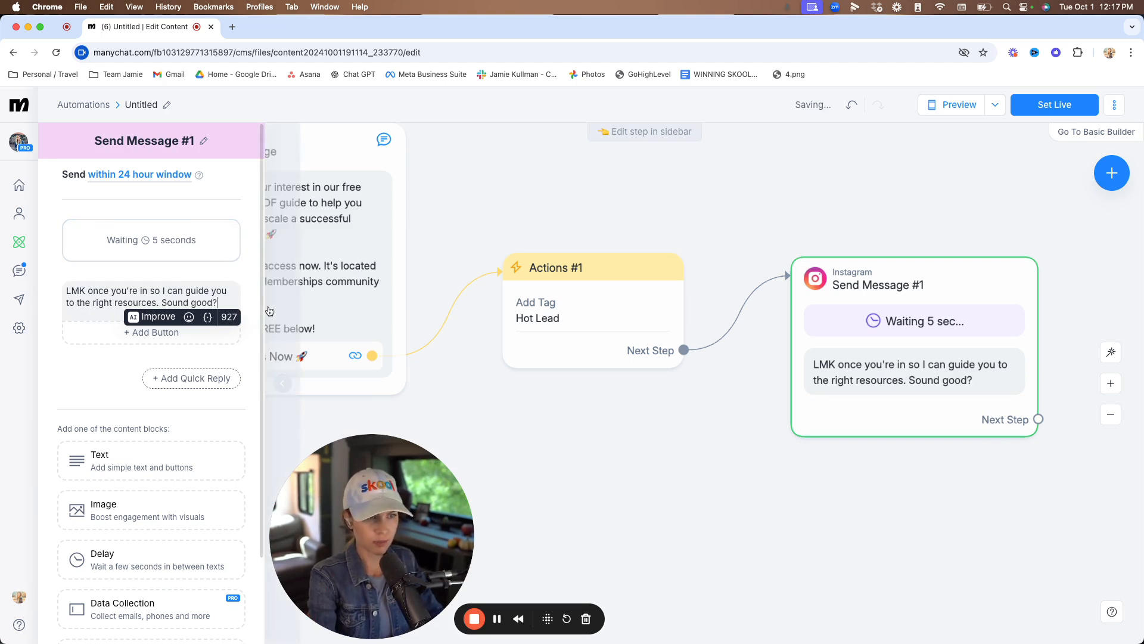
pyautogui.scroll(-4, 224, 356)
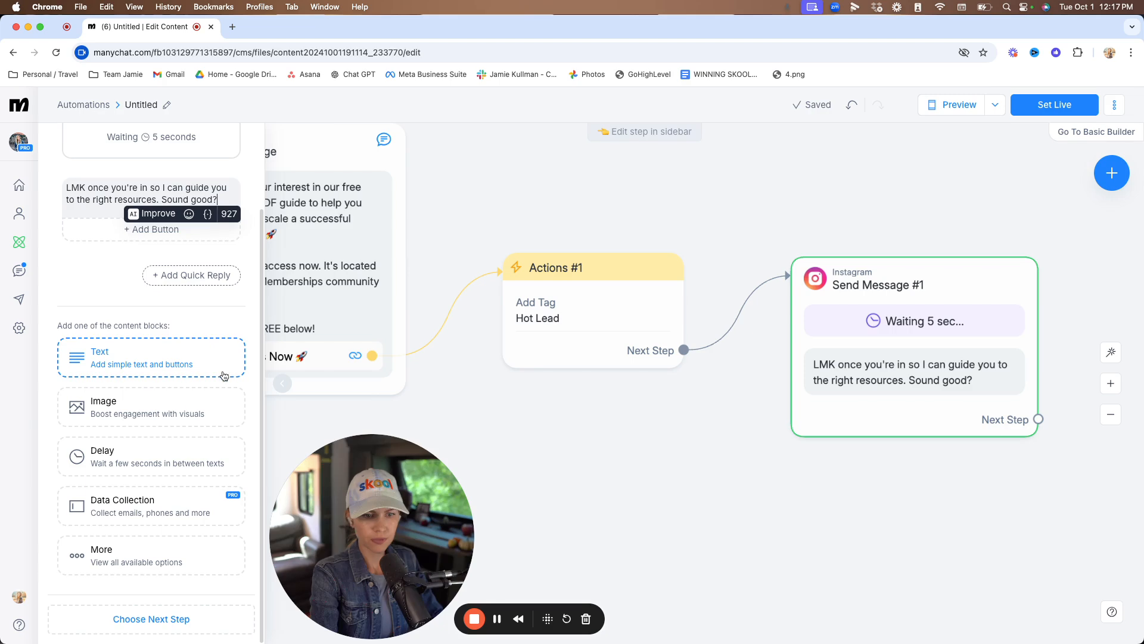
pyautogui.click(801, 478)
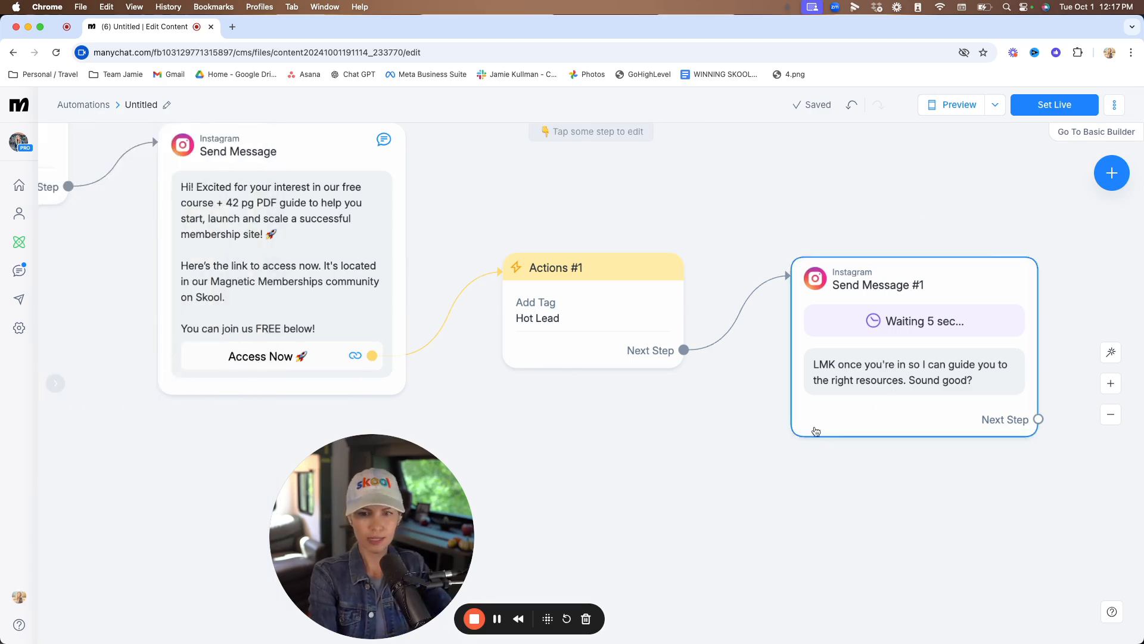
pyautogui.scroll(-8, 832, 448)
pyautogui.click(846, 411)
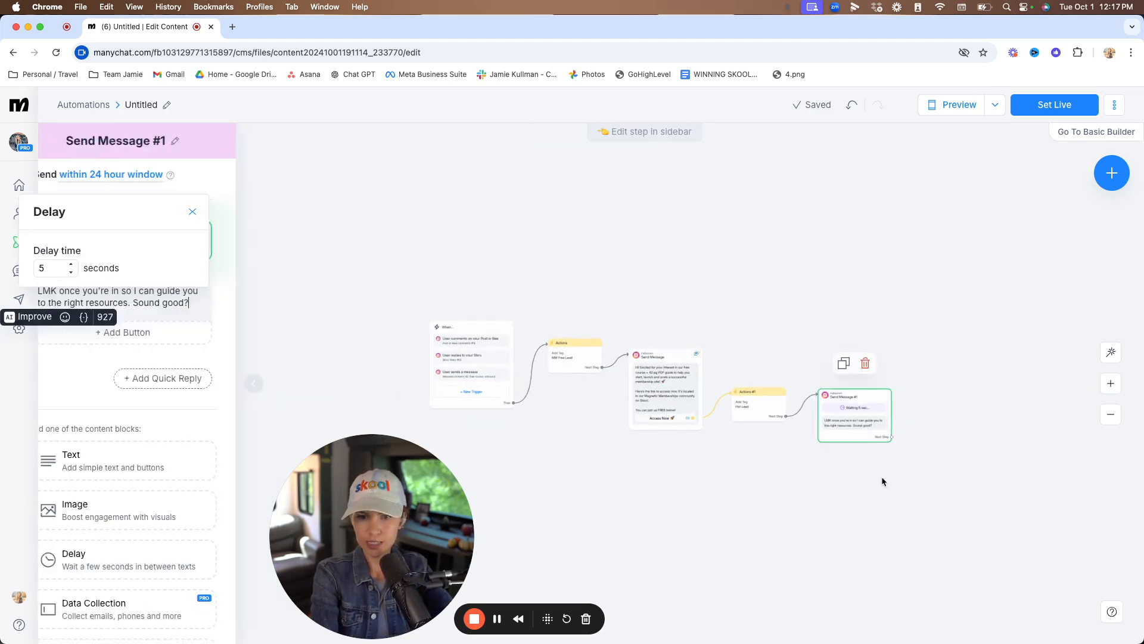
pyautogui.click(843, 481)
pyautogui.scroll(5, 842, 482)
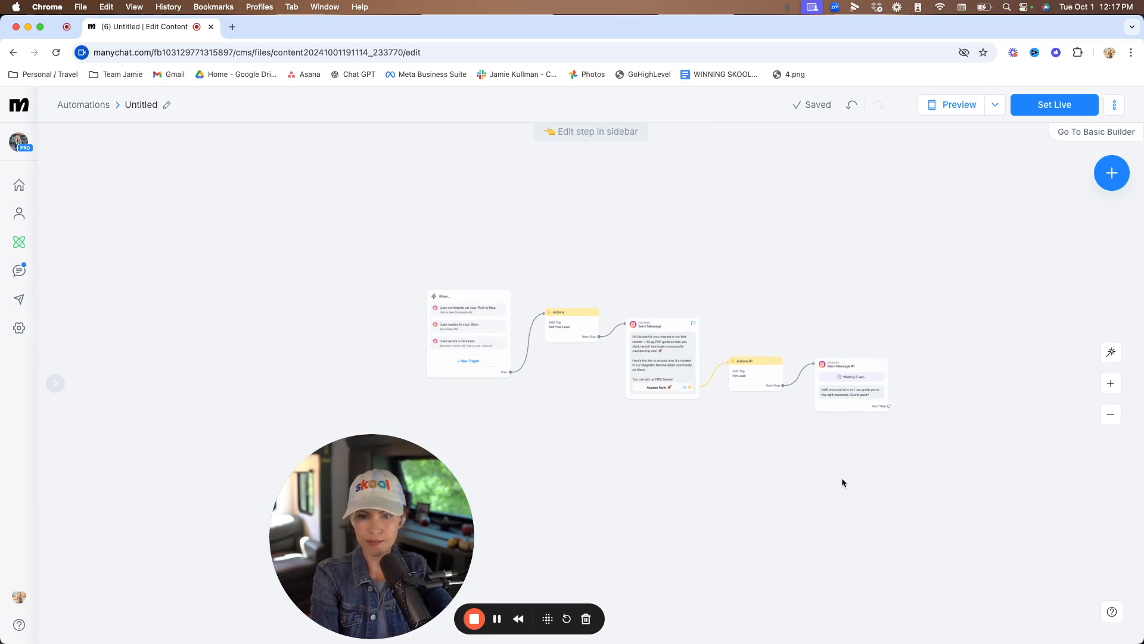
pyautogui.scroll(-2, 840, 478)
pyautogui.moveTo(777, 418); pyautogui.dragTo(793, 432)
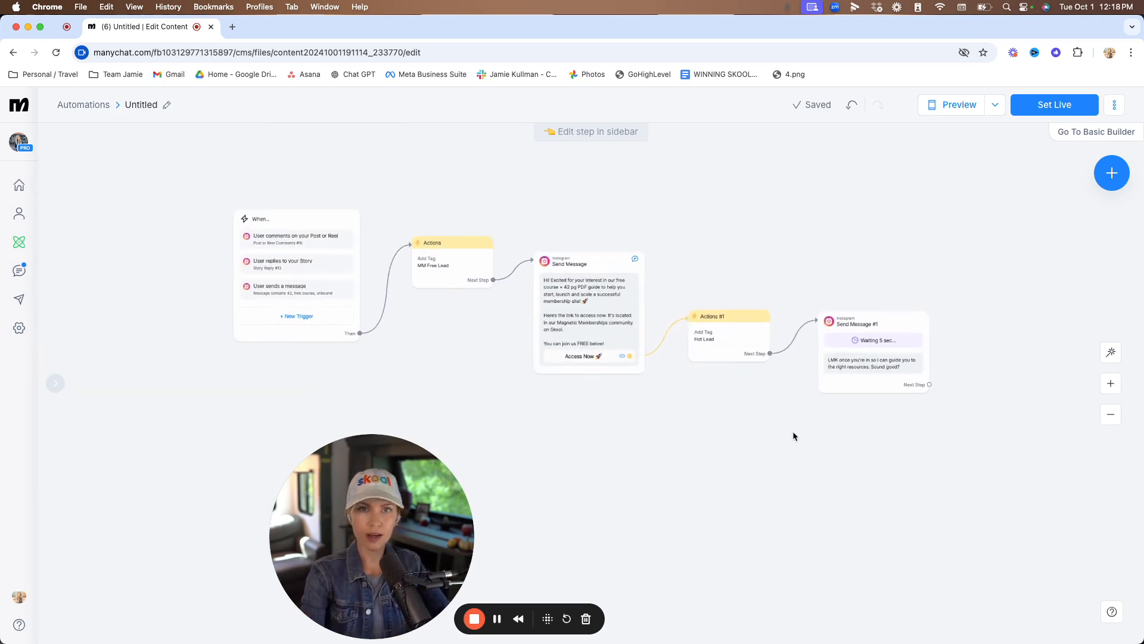